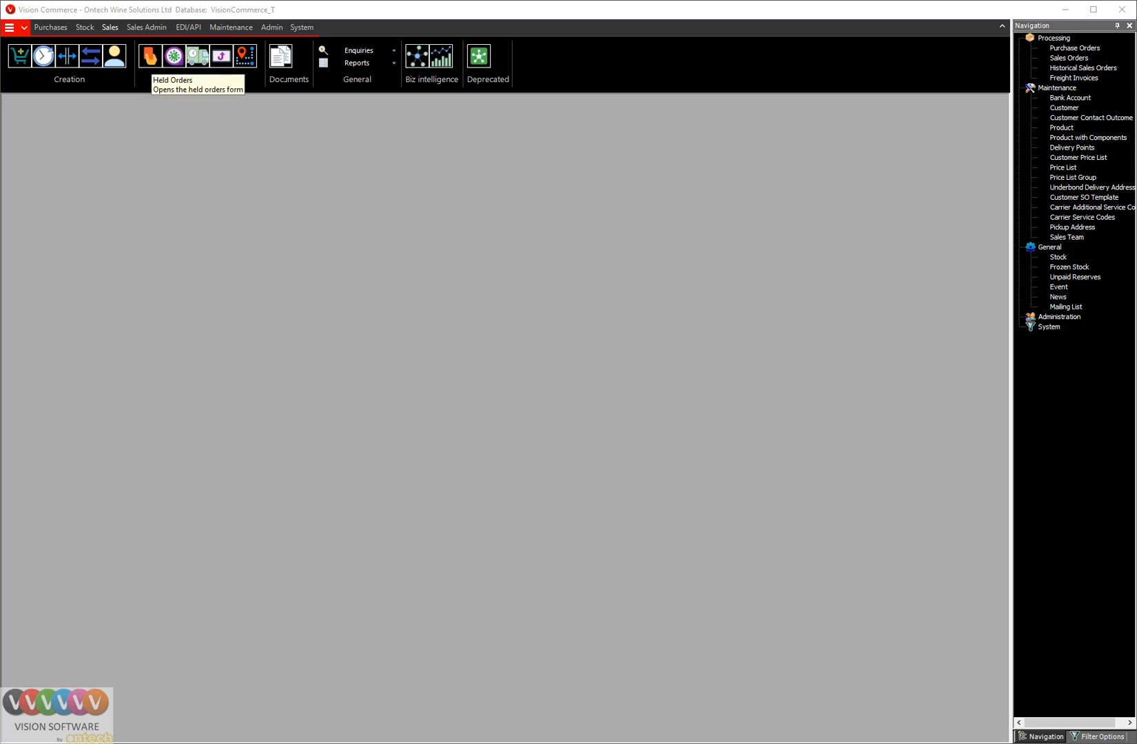
Open the manually held sales orders, view the customer account of the first one, and close both forms
{"action": "left_click", "coordinate": [149, 56]}
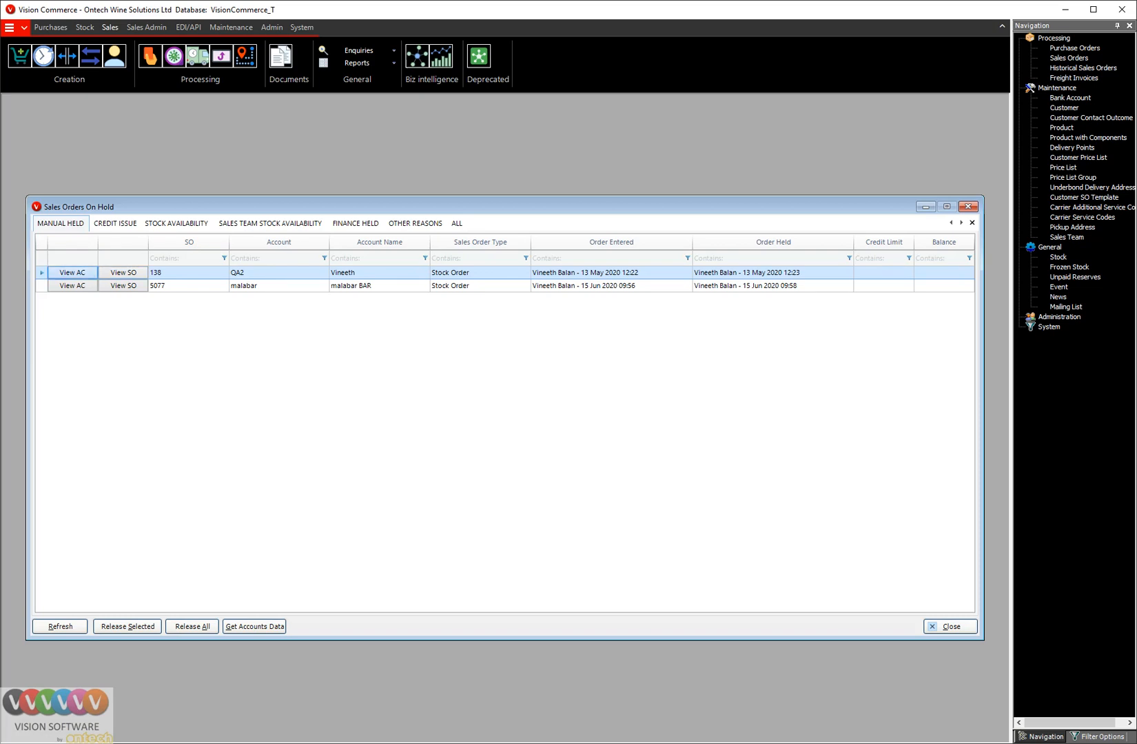
{"action": "left_click", "coordinate": [72, 272]}
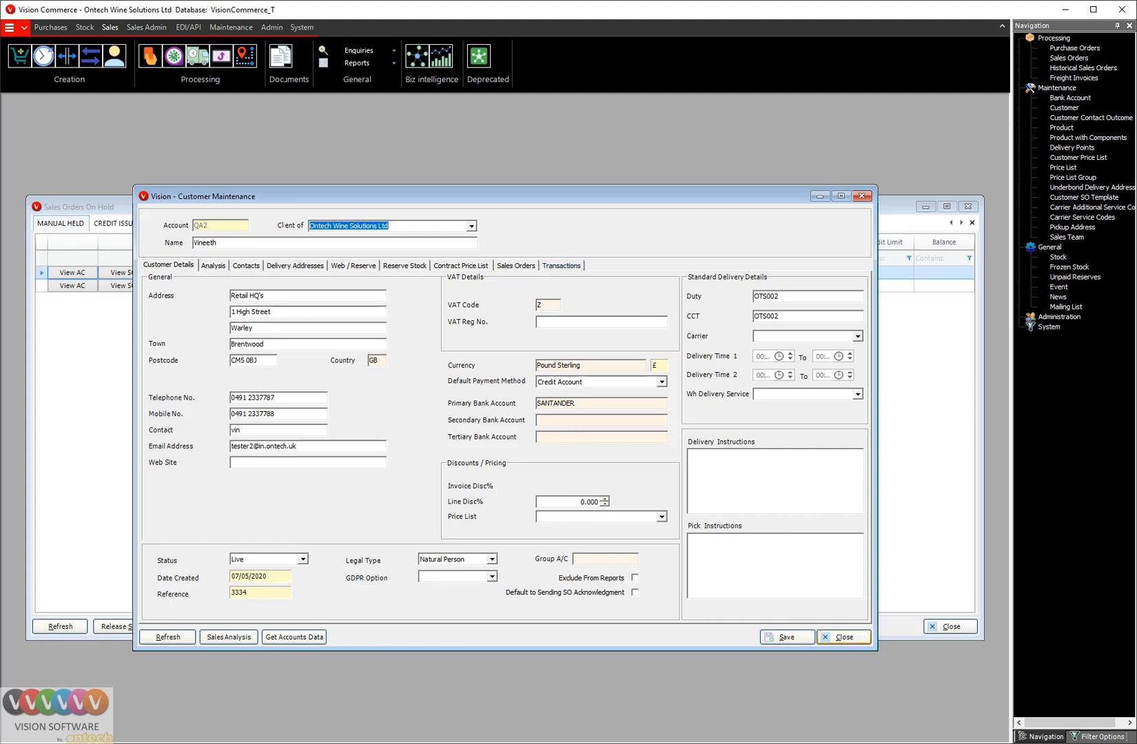
{"action": "left_click", "coordinate": [842, 636]}
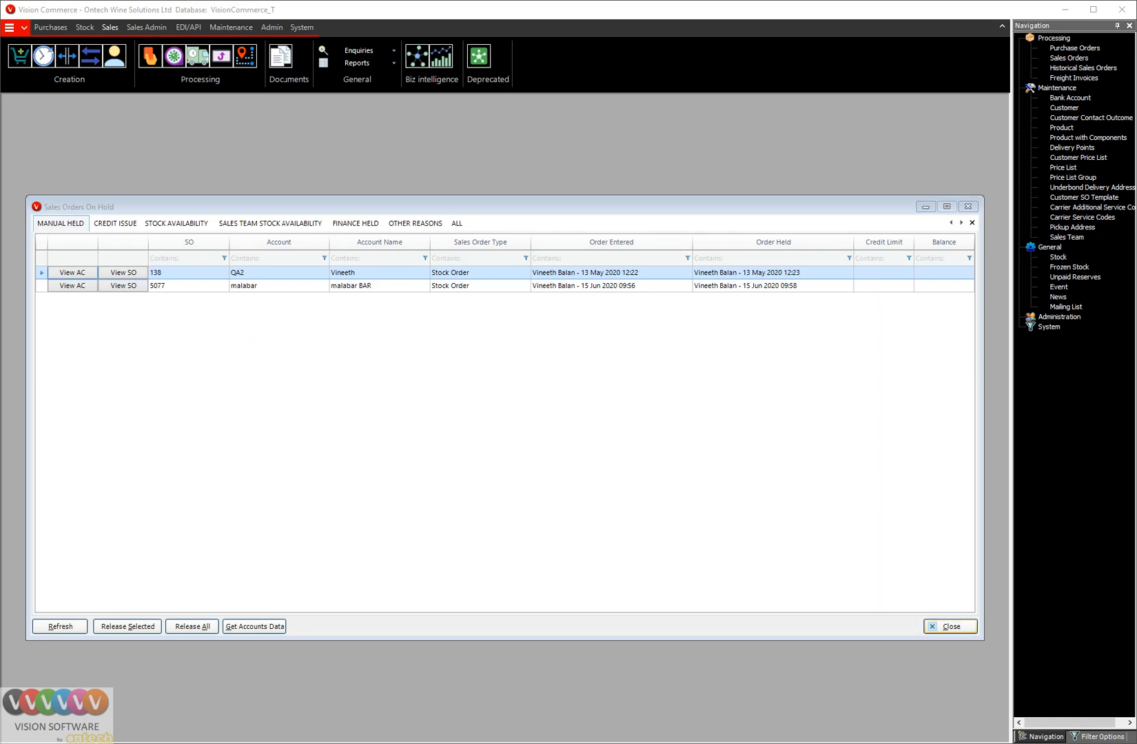
{"action": "left_click", "coordinate": [950, 626]}
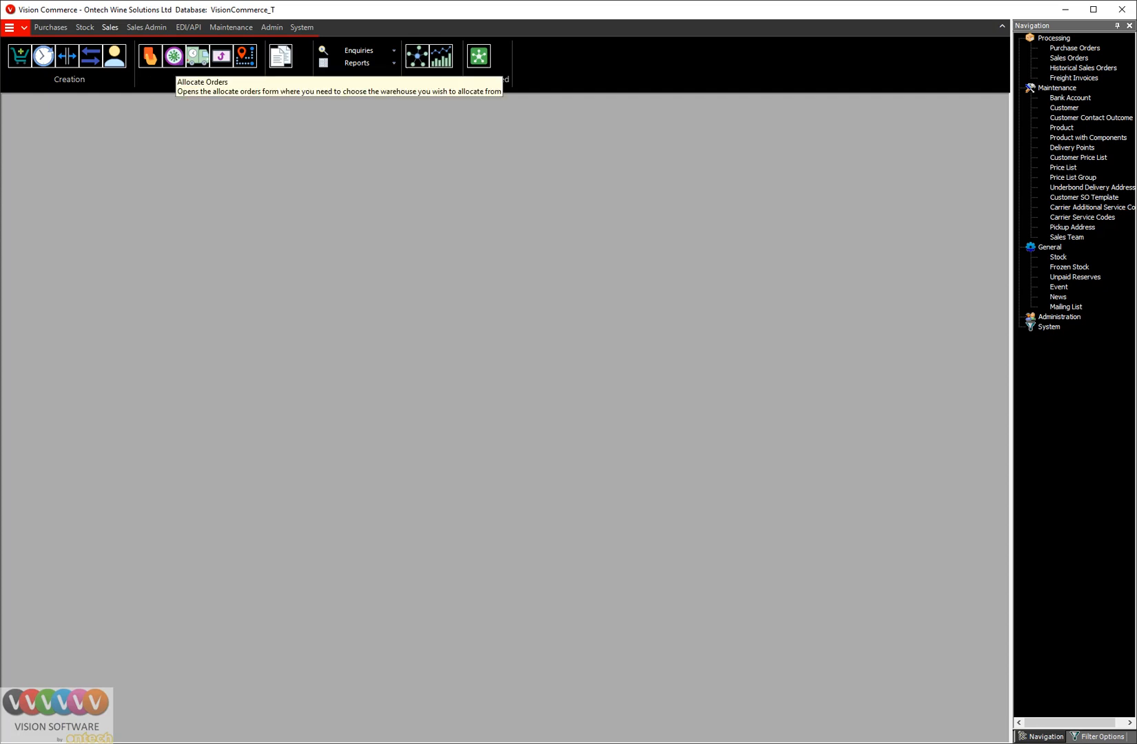
Open the stock allocation form and load the orders for warehouse group WG_TRADE
{"action": "left_click", "coordinate": [173, 55]}
{"action": "left_click", "coordinate": [242, 240]}
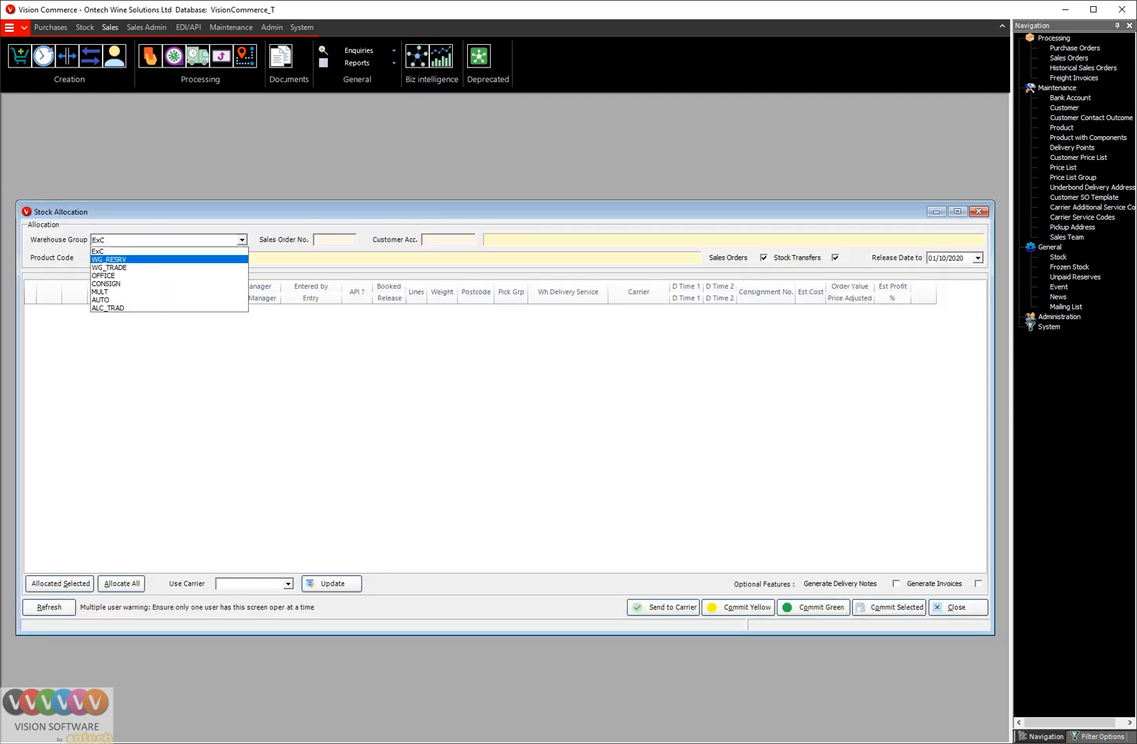
{"action": "left_click", "coordinate": [168, 251]}
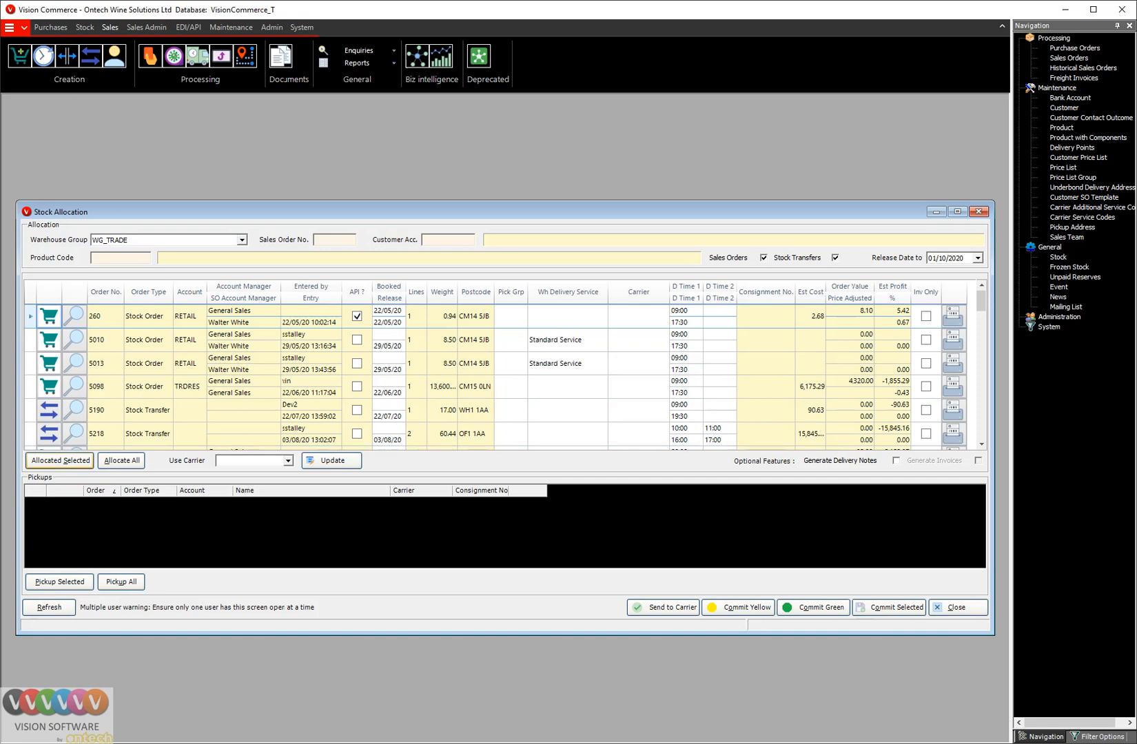
Allocate stock individually to the first three orders in the list, and leave the form, reverting those allocations
{"action": "left_click", "coordinate": [60, 461]}
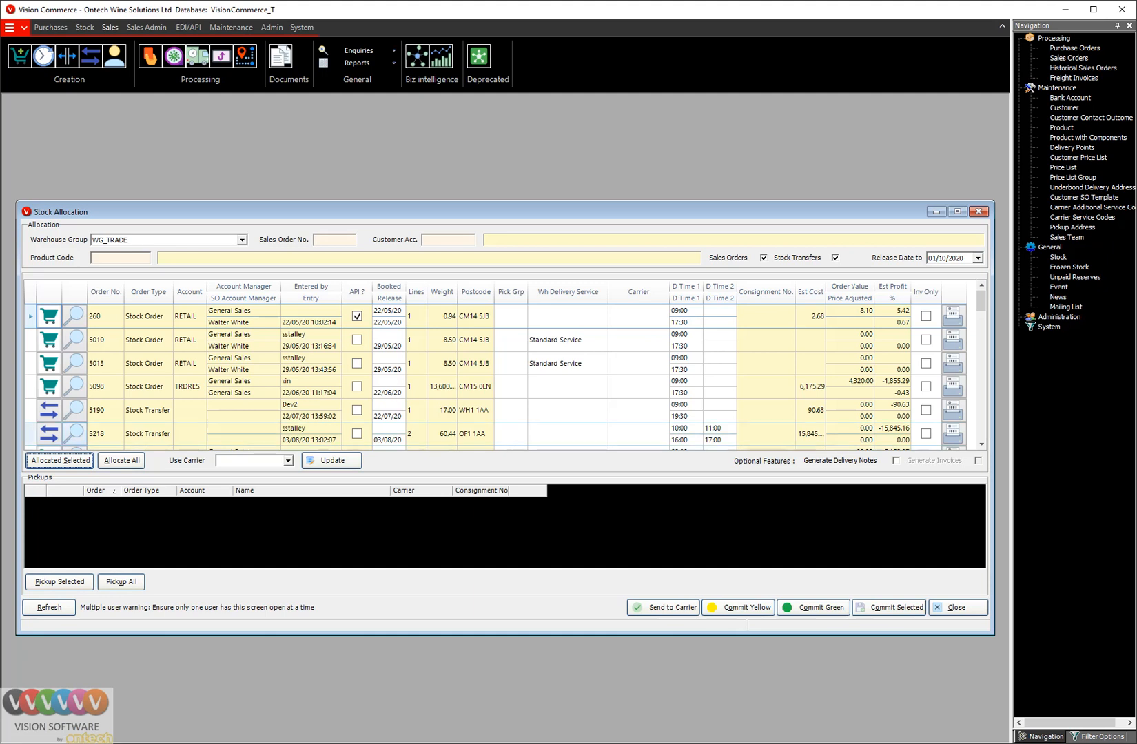
{"action": "left_click", "coordinate": [31, 340]}
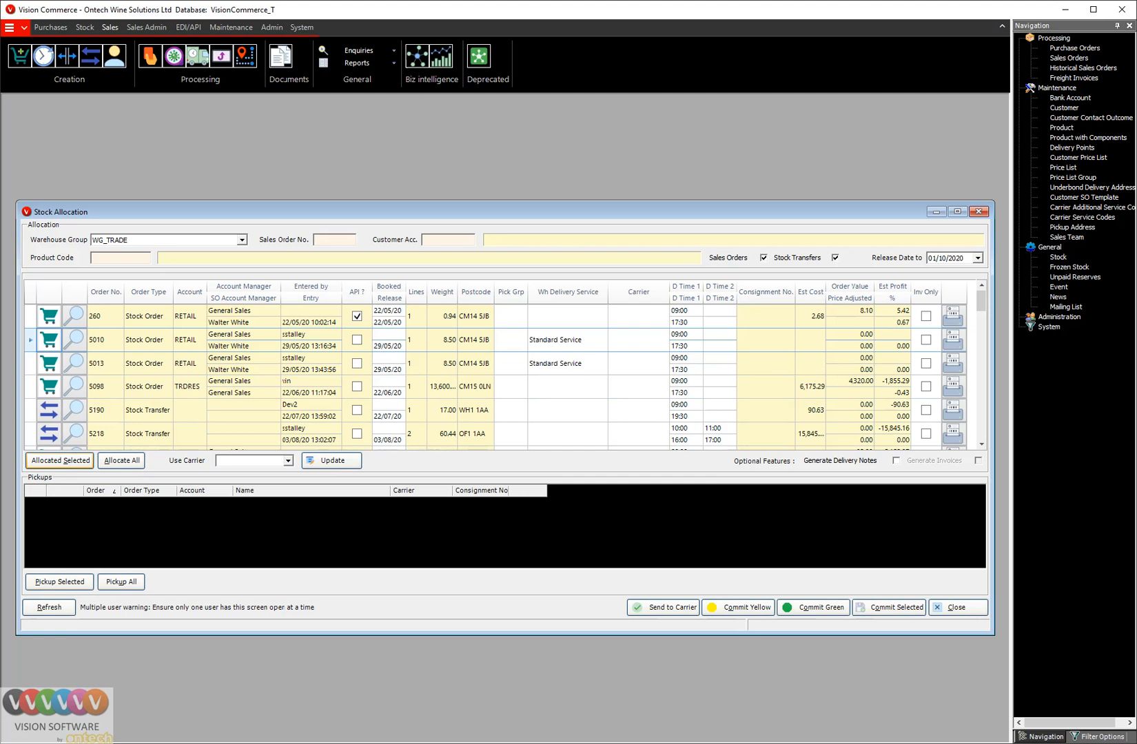
{"action": "left_click", "coordinate": [61, 460]}
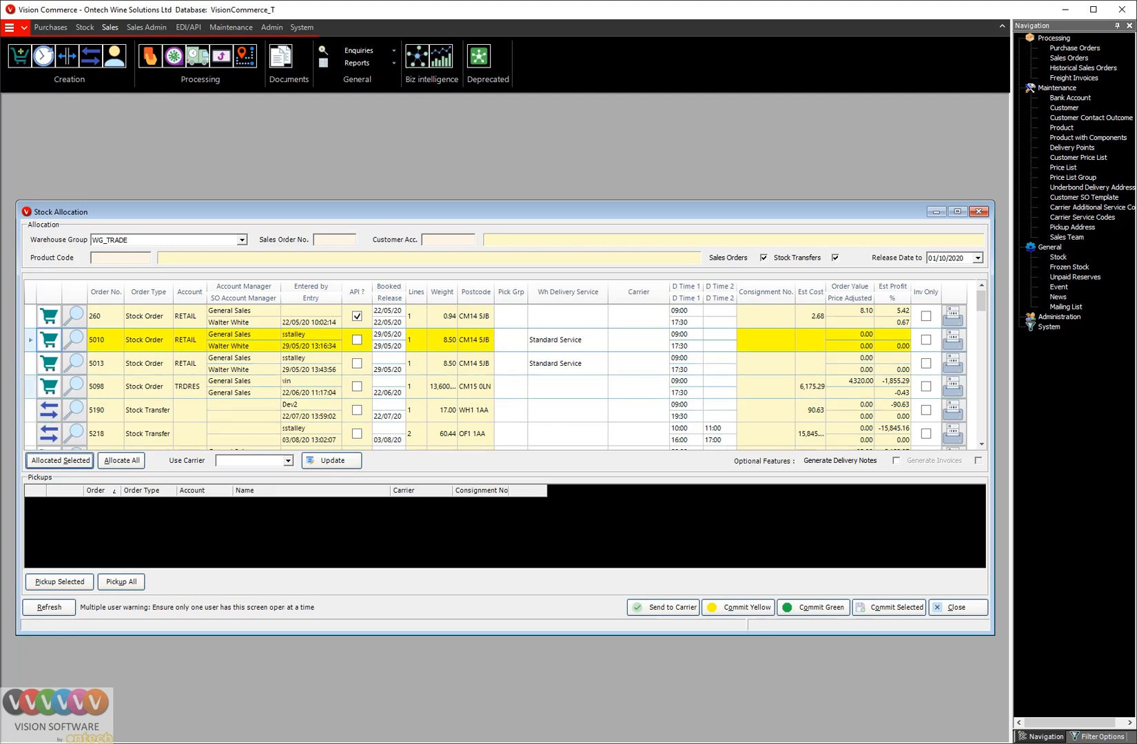
{"action": "left_click", "coordinate": [30, 364]}
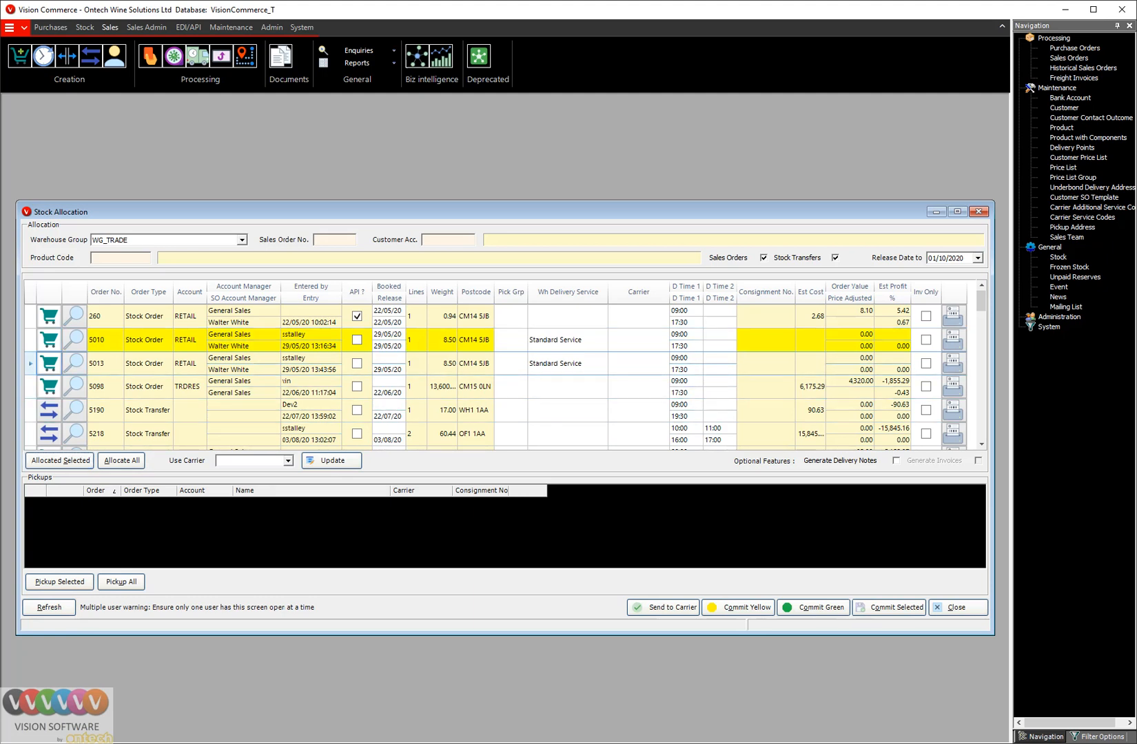
{"action": "left_click", "coordinate": [61, 461]}
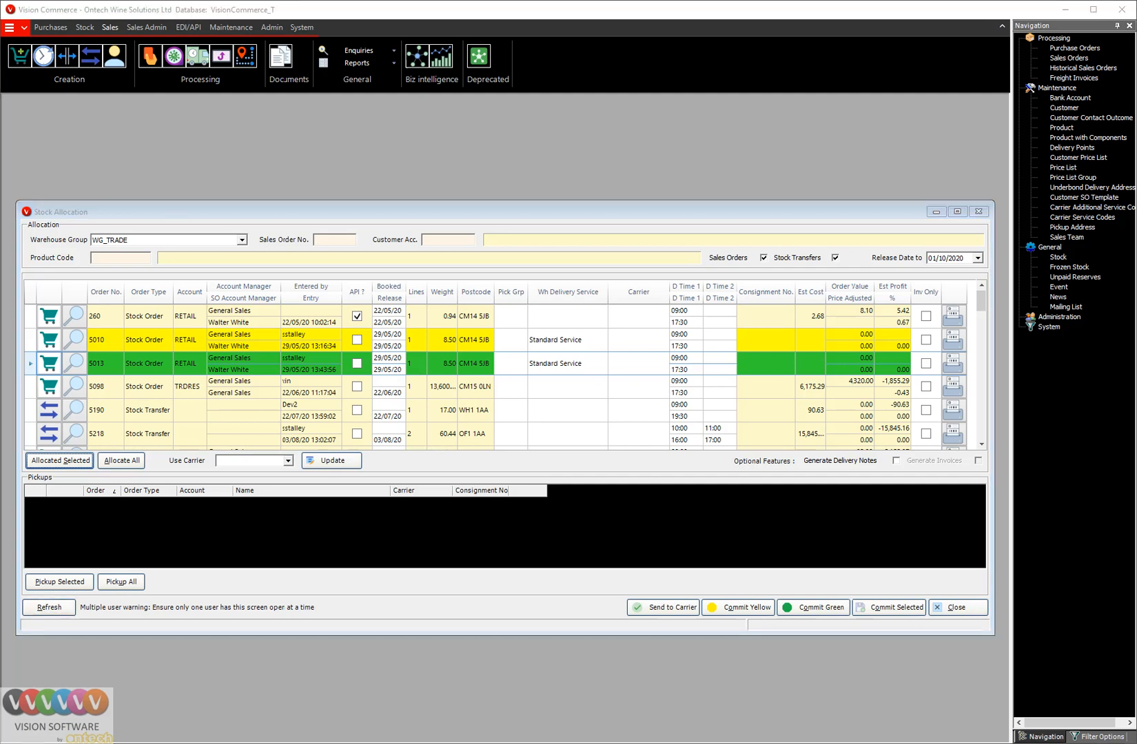
{"action": "left_click", "coordinate": [958, 608]}
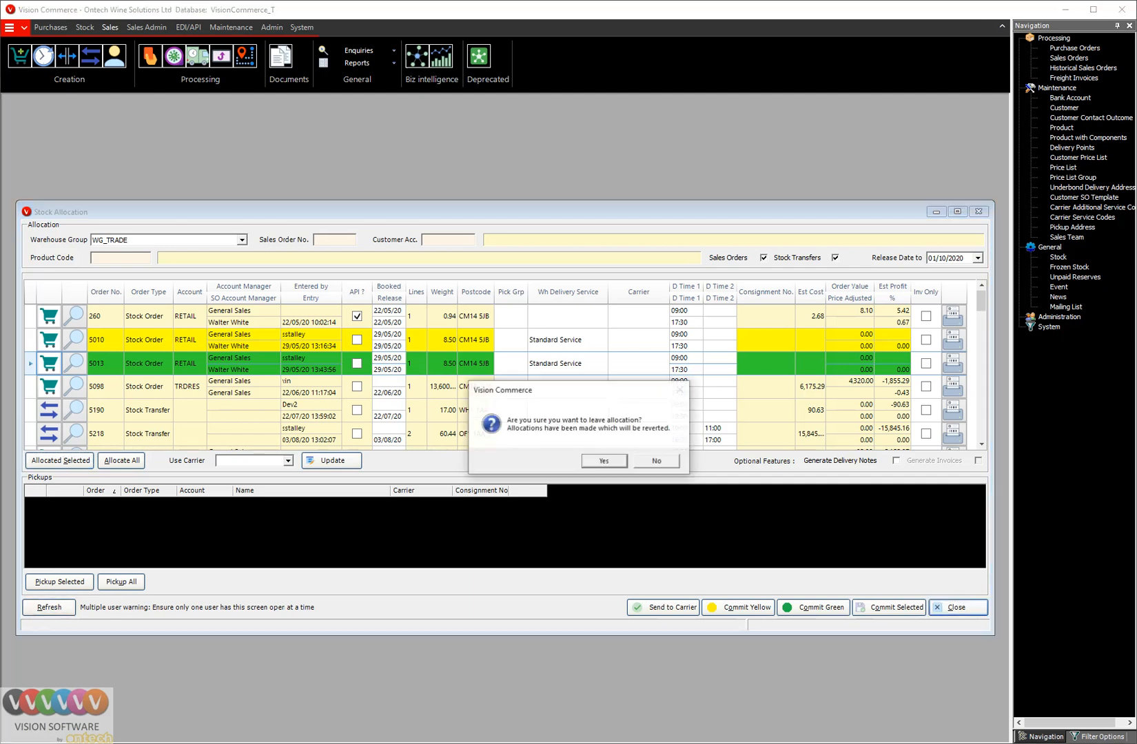
{"action": "key", "text": "Return"}
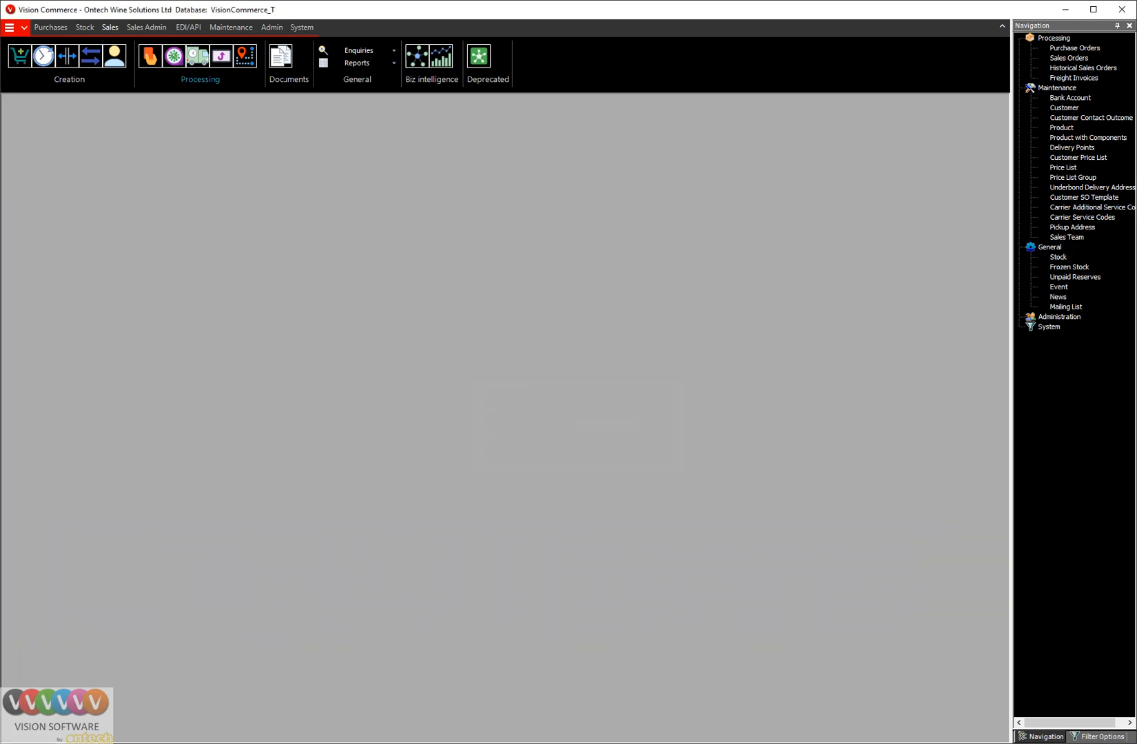
Reopen the stock allocation form for warehouse group WG_TRADE and allocate stock to all listed orders
{"action": "left_click", "coordinate": [150, 56]}
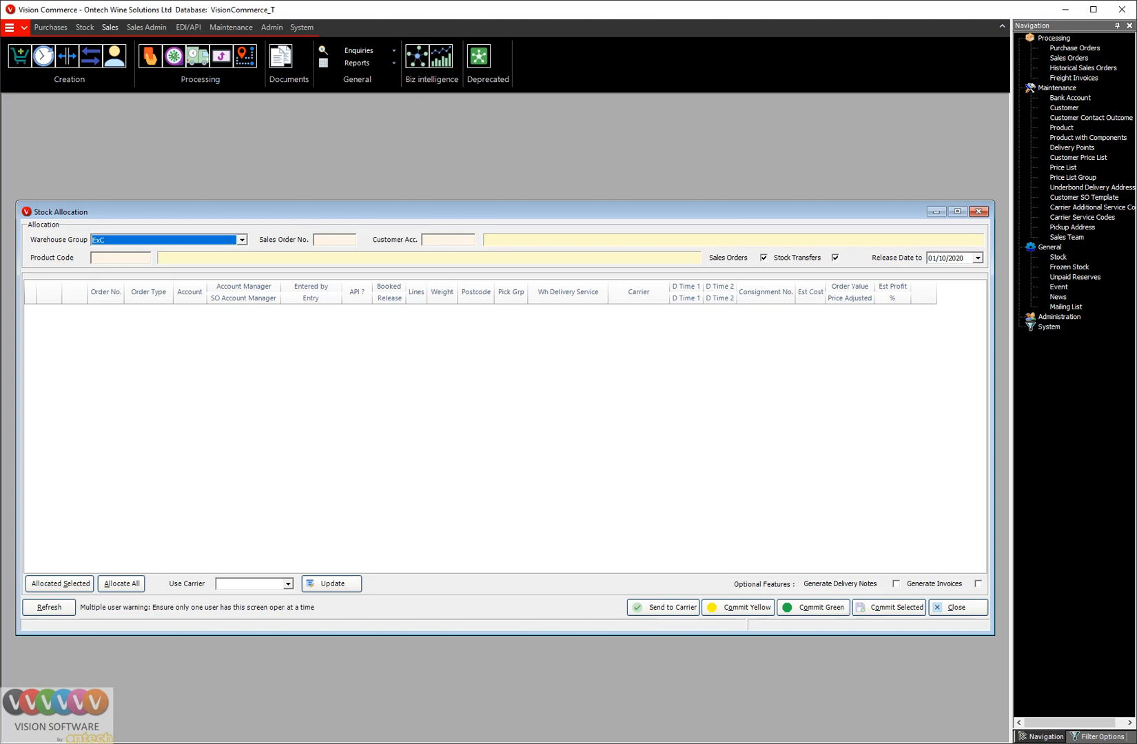
{"action": "left_click", "coordinate": [241, 240]}
{"action": "left_click", "coordinate": [241, 240]}
{"action": "key", "text": "Down"}
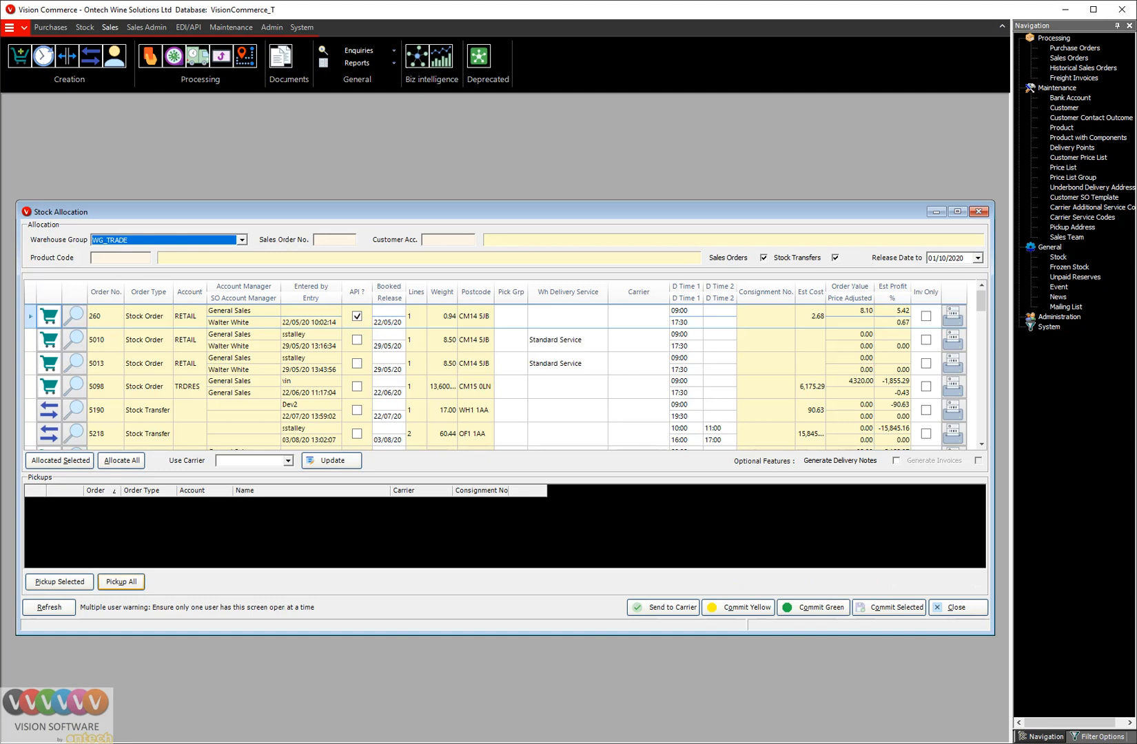
{"action": "left_click", "coordinate": [121, 461]}
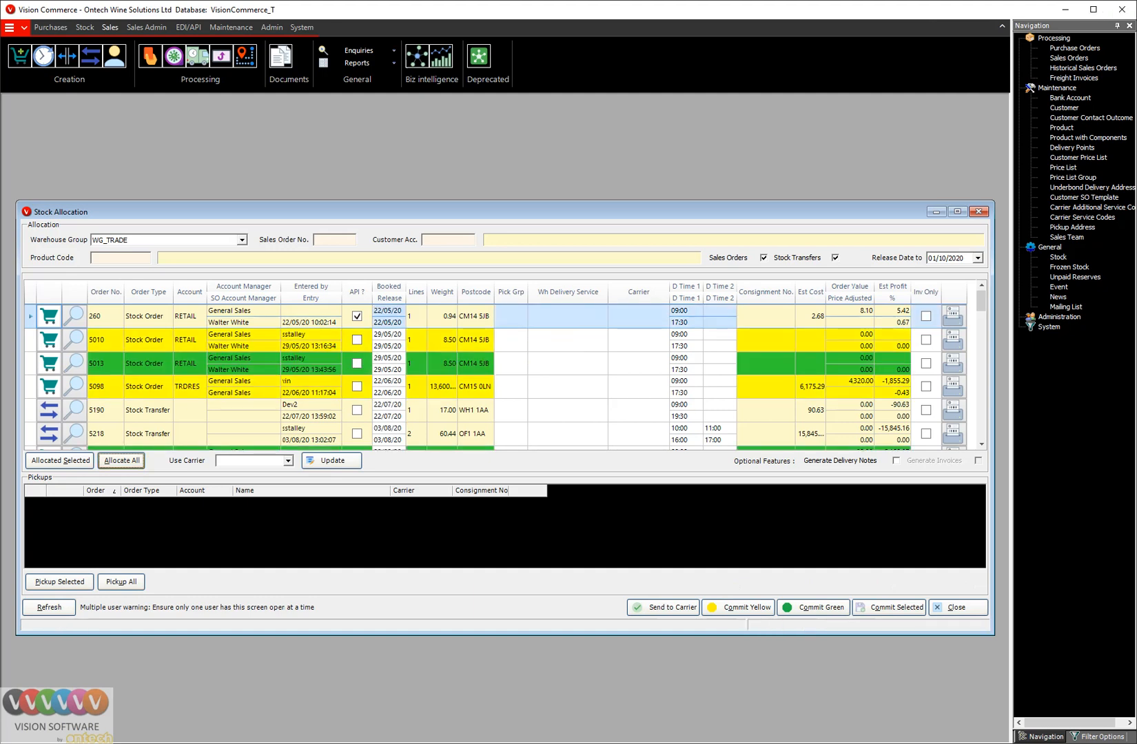
Review the allocation colours down the order list and inspect the sales order details of the first order
{"action": "left_click", "coordinate": [981, 445]}
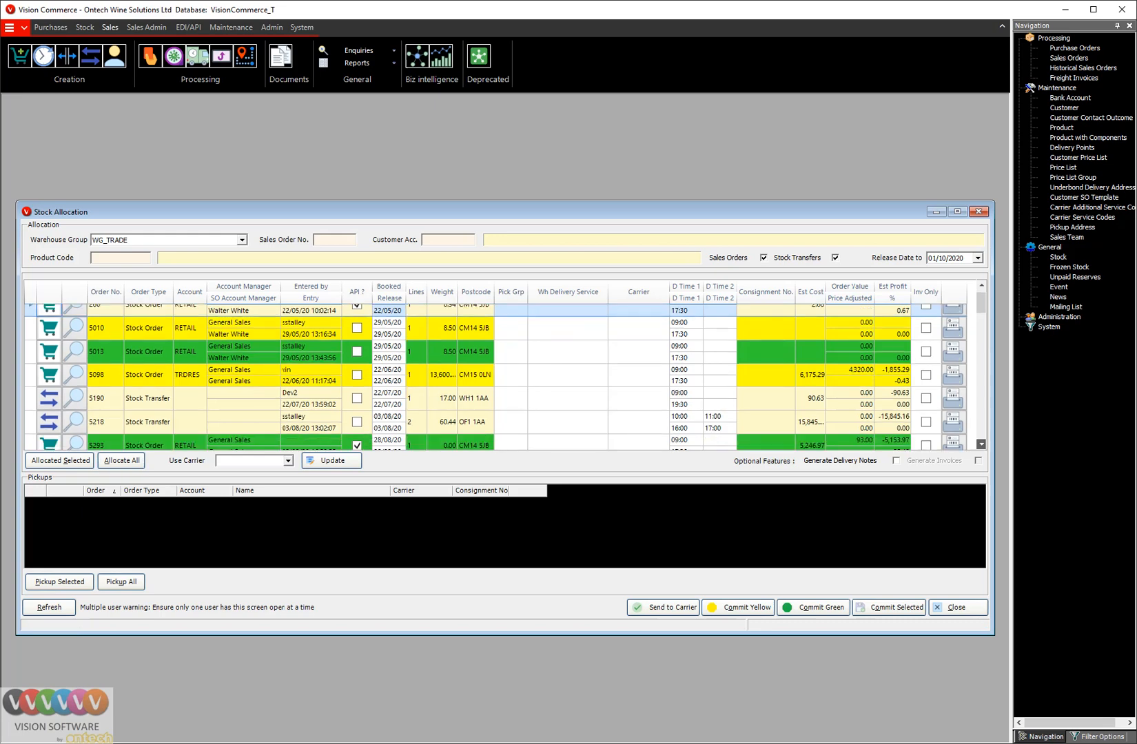
{"action": "scroll", "coordinate": [502, 375], "scroll_direction": "down", "scroll_amount": 6}
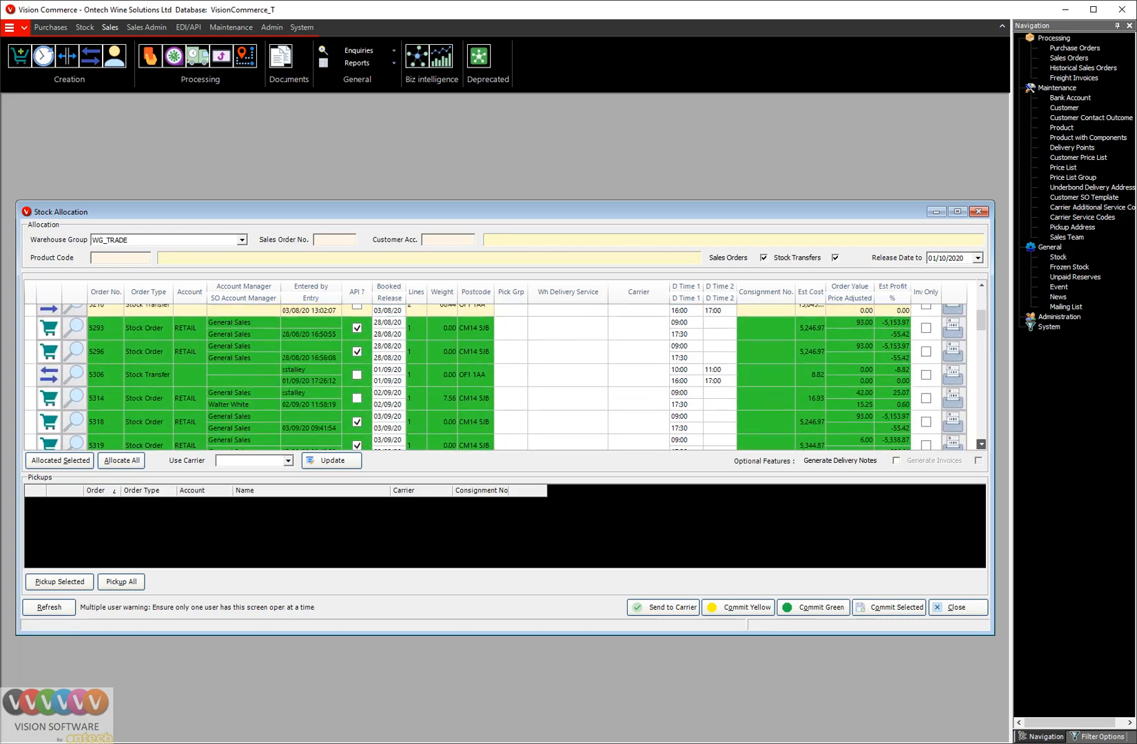
{"action": "scroll", "coordinate": [503, 375], "scroll_direction": "down", "scroll_amount": 6}
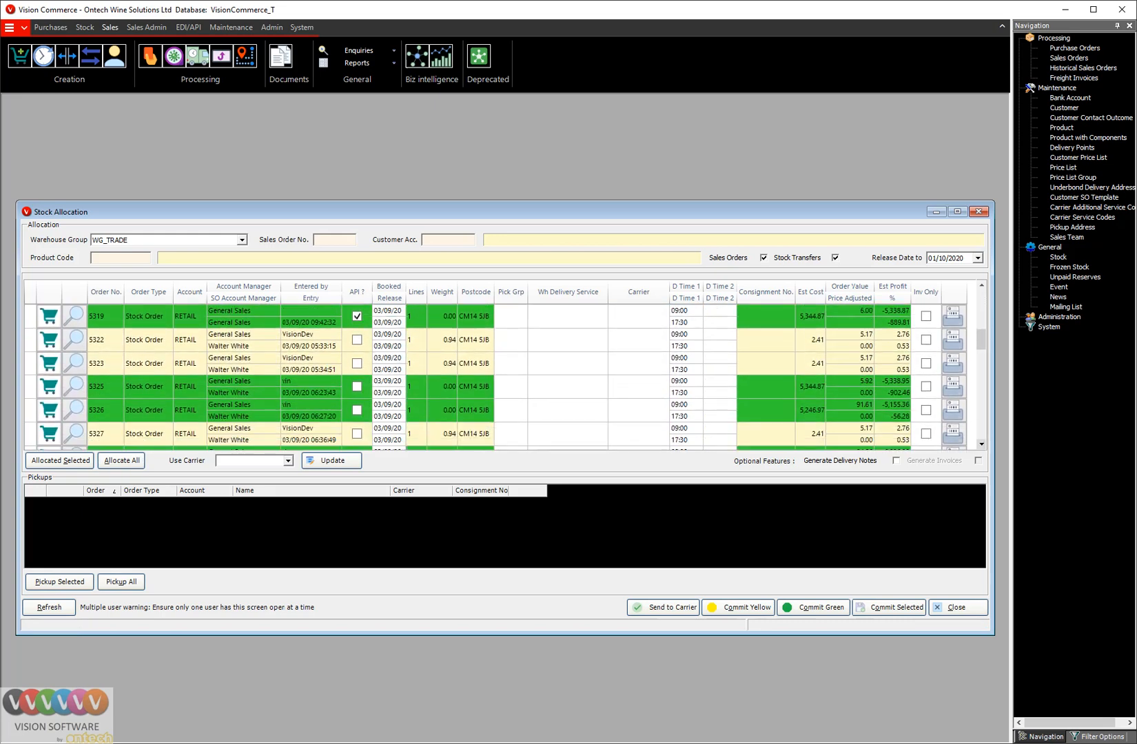
{"action": "scroll", "coordinate": [503, 375], "scroll_direction": "down", "scroll_amount": 5}
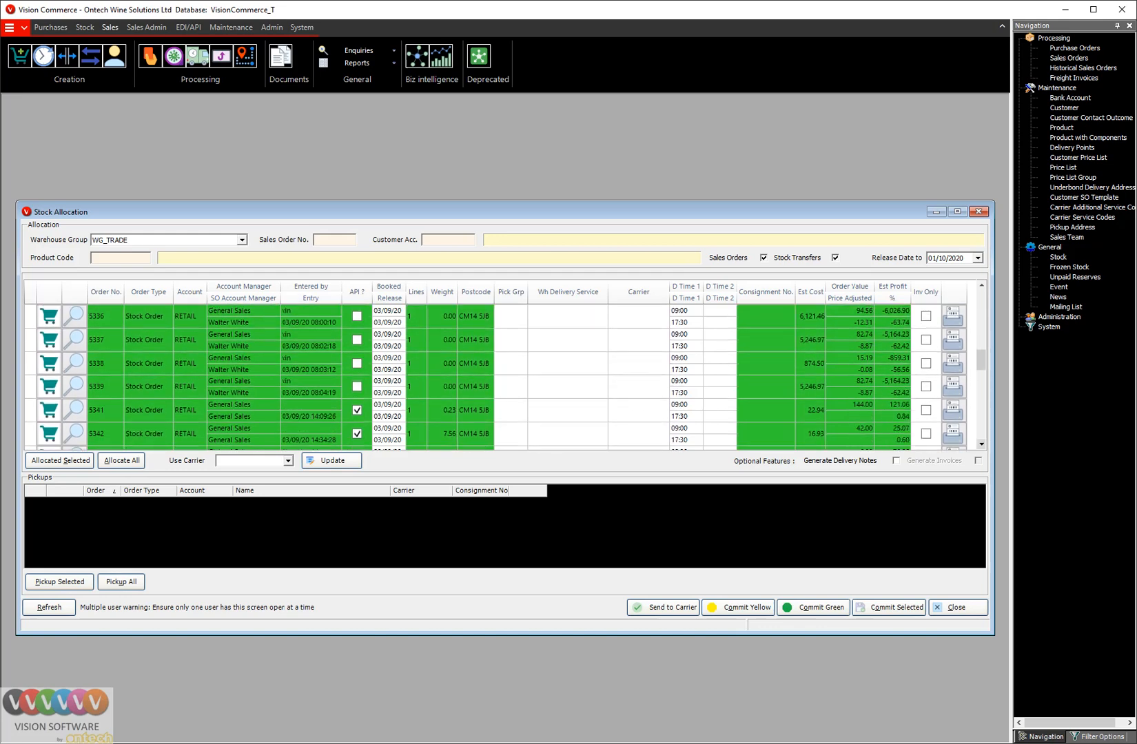
{"action": "scroll", "coordinate": [503, 375], "scroll_direction": "down", "scroll_amount": 6}
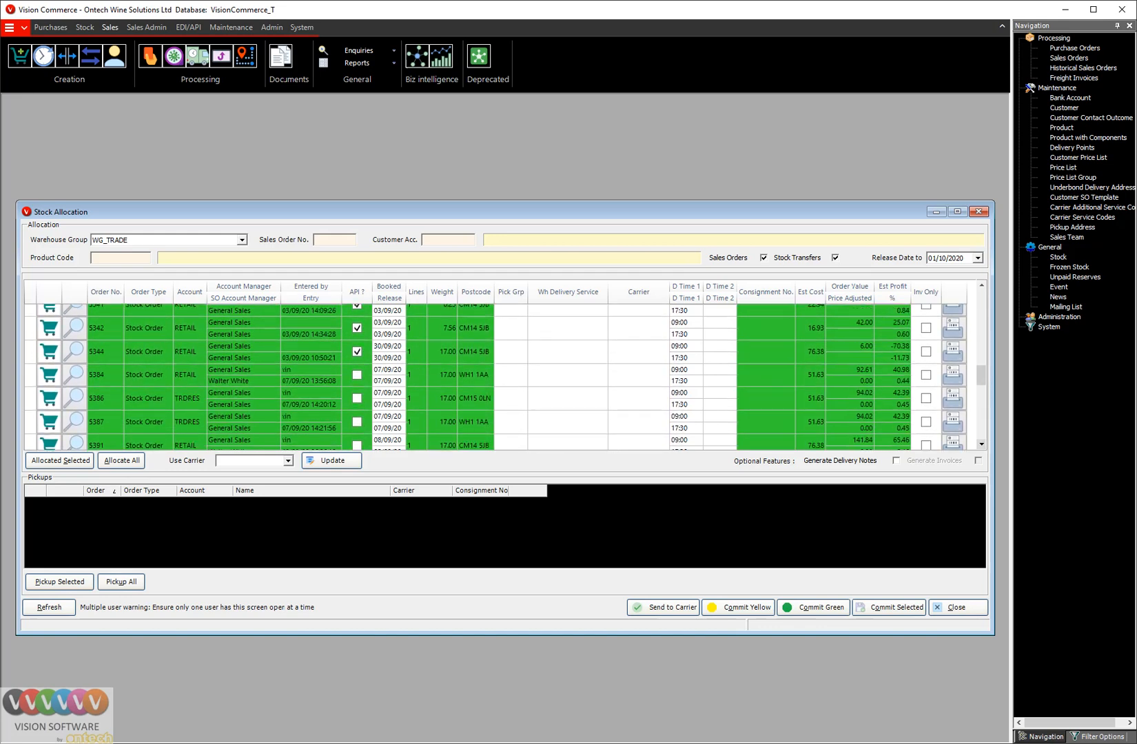
{"action": "left_click_drag", "start_coordinate": [981, 412], "coordinate": [981, 299]}
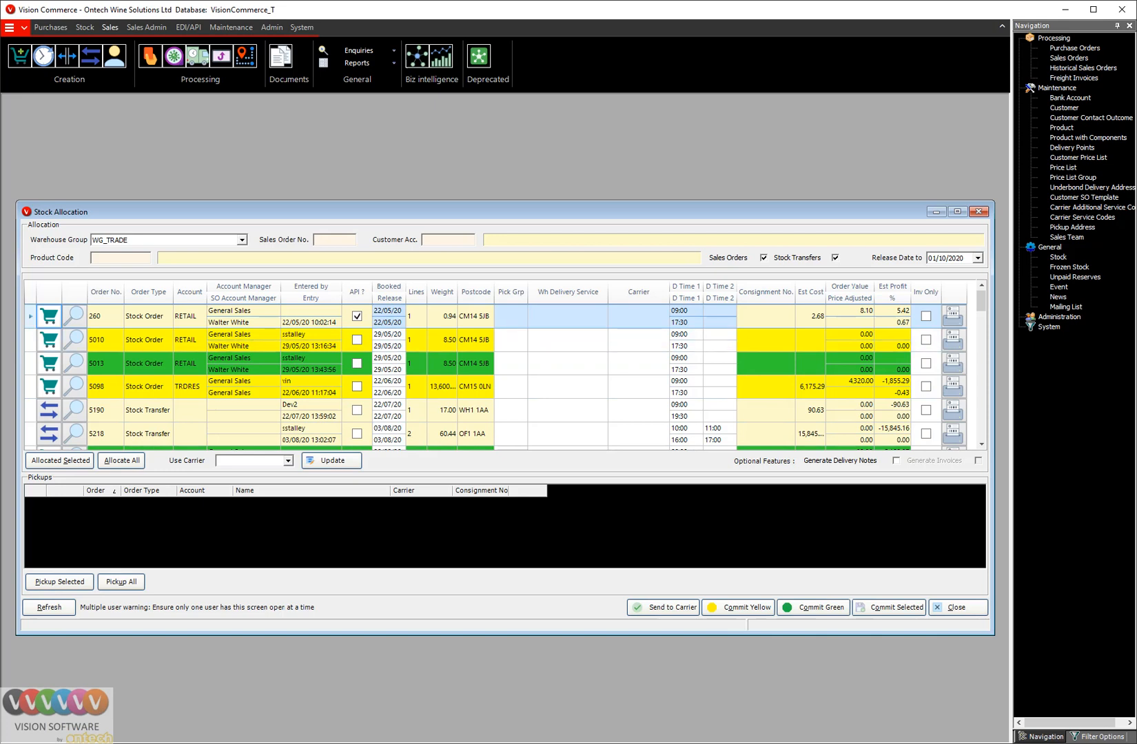
{"action": "left_click", "coordinate": [49, 316]}
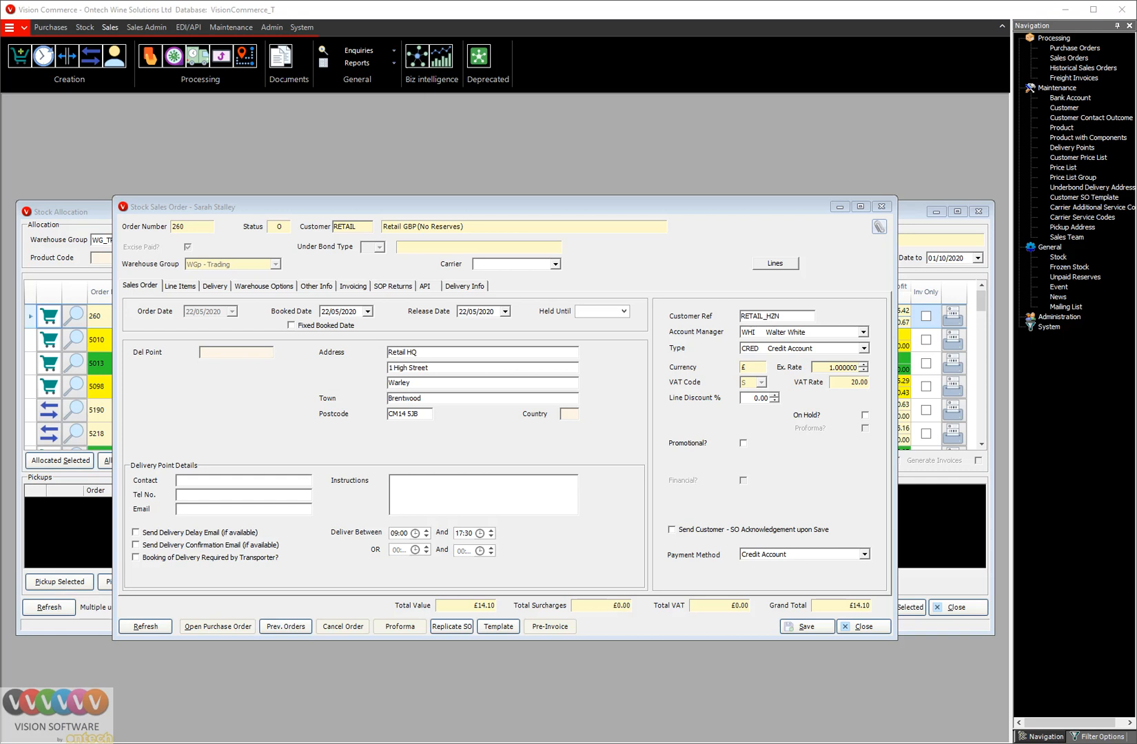
{"action": "left_click", "coordinate": [863, 626]}
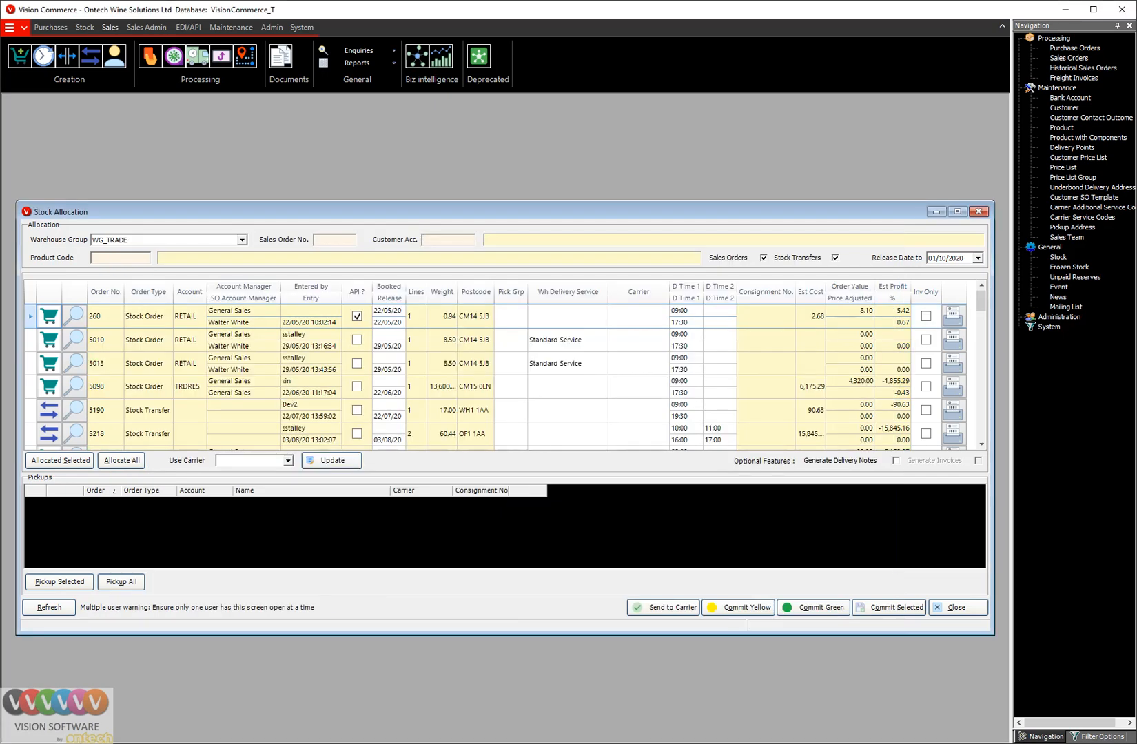
Allocate stock to the second order in the list and inspect its line allocations
{"action": "left_click", "coordinate": [60, 460]}
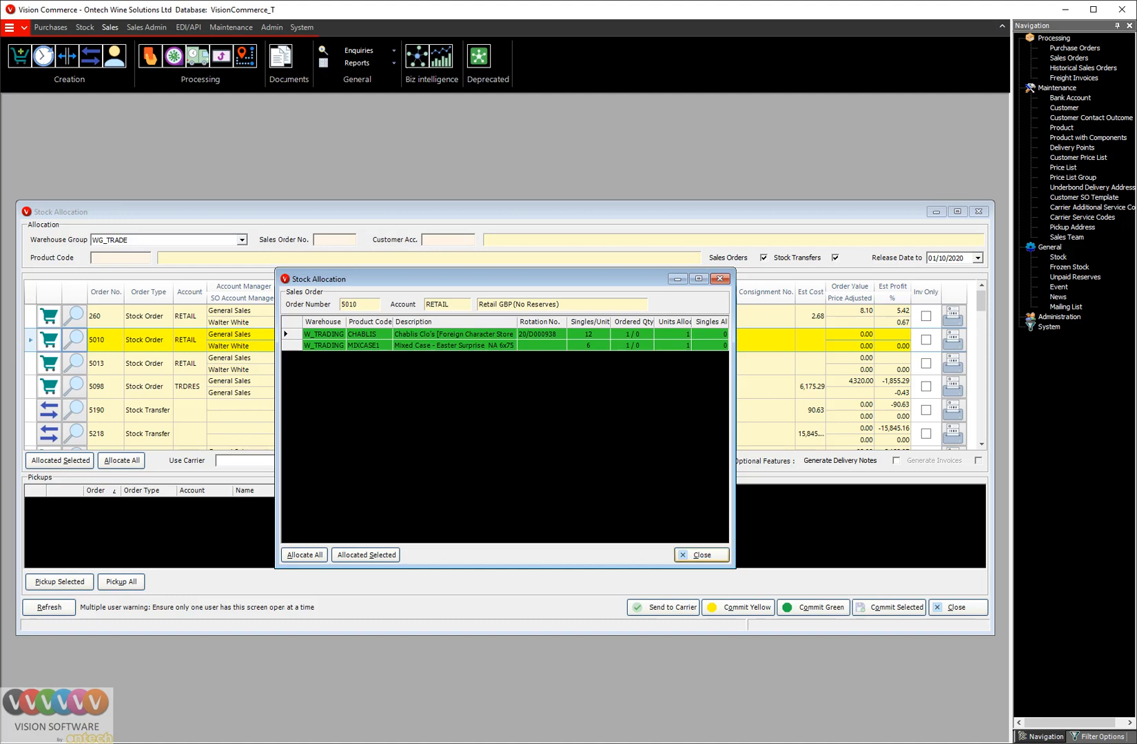
{"action": "left_click", "coordinate": [701, 555]}
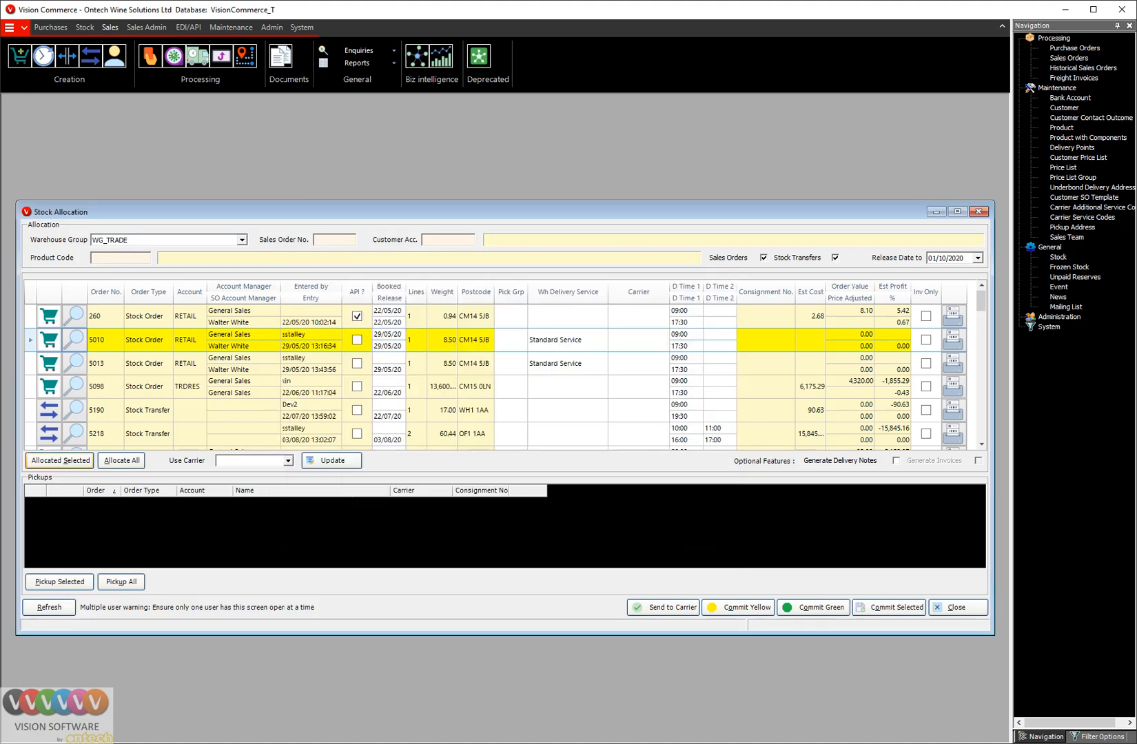
Allocate stock to all WG_TRADE orders again and inspect the line allocation of the fourth order
{"action": "left_click", "coordinate": [121, 460]}
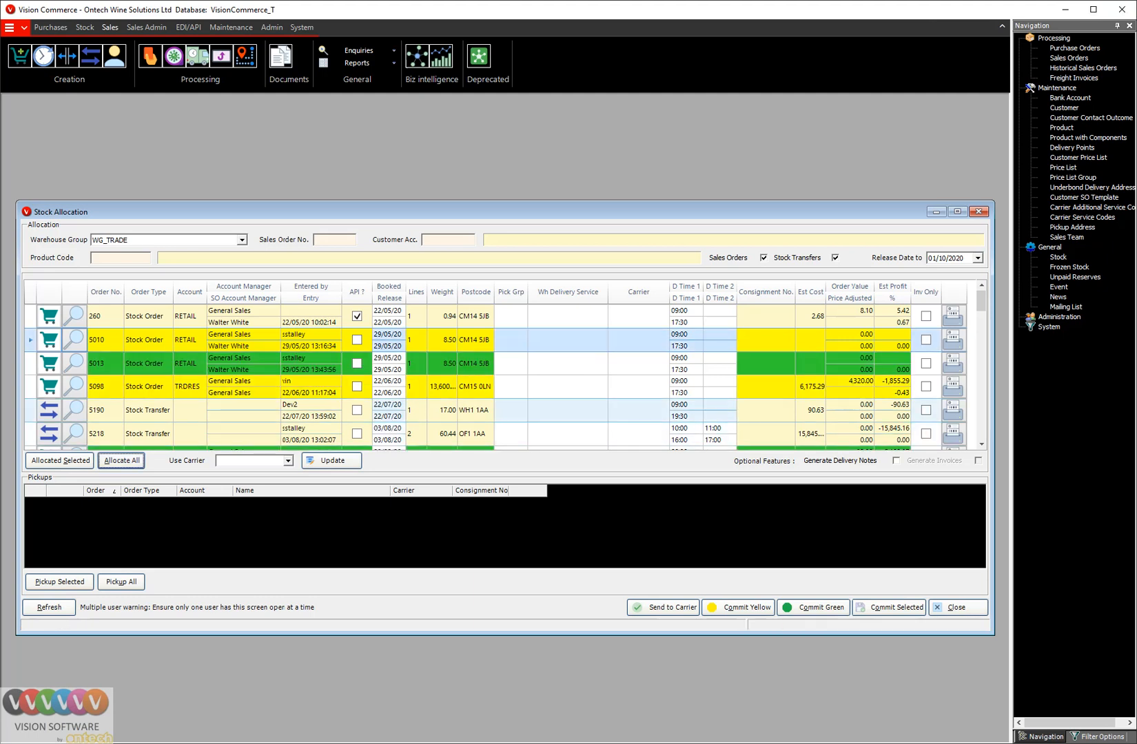
{"action": "left_click", "coordinate": [73, 386]}
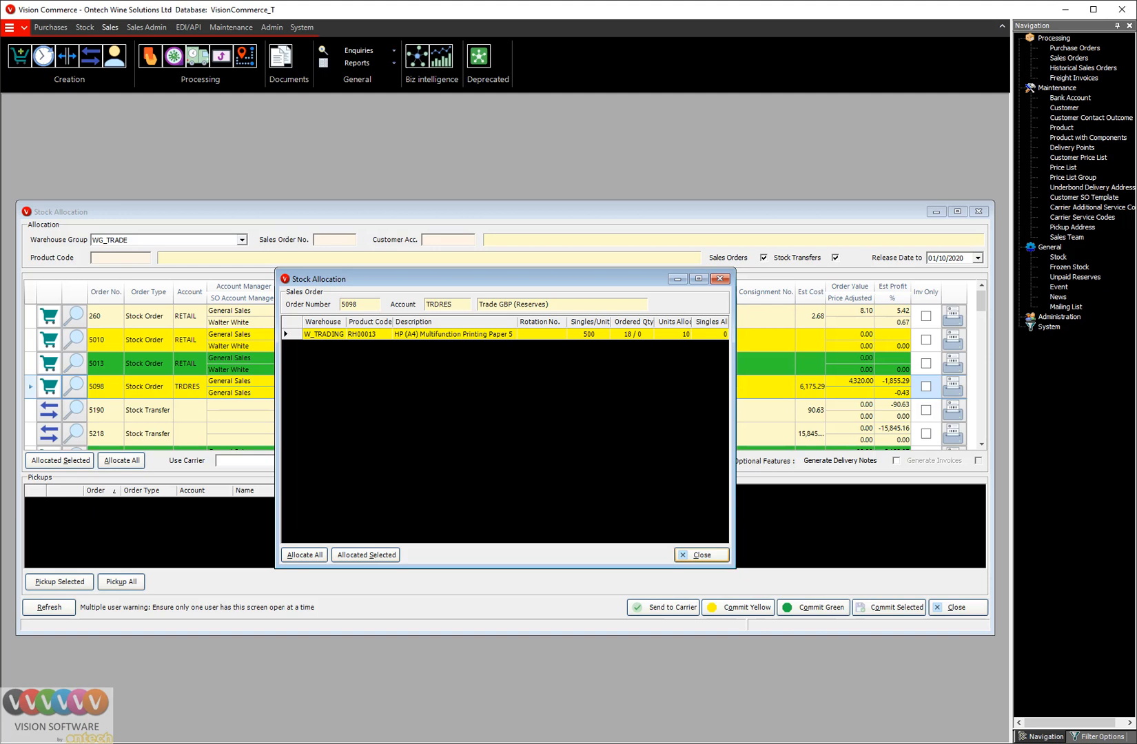
{"action": "left_click", "coordinate": [701, 554]}
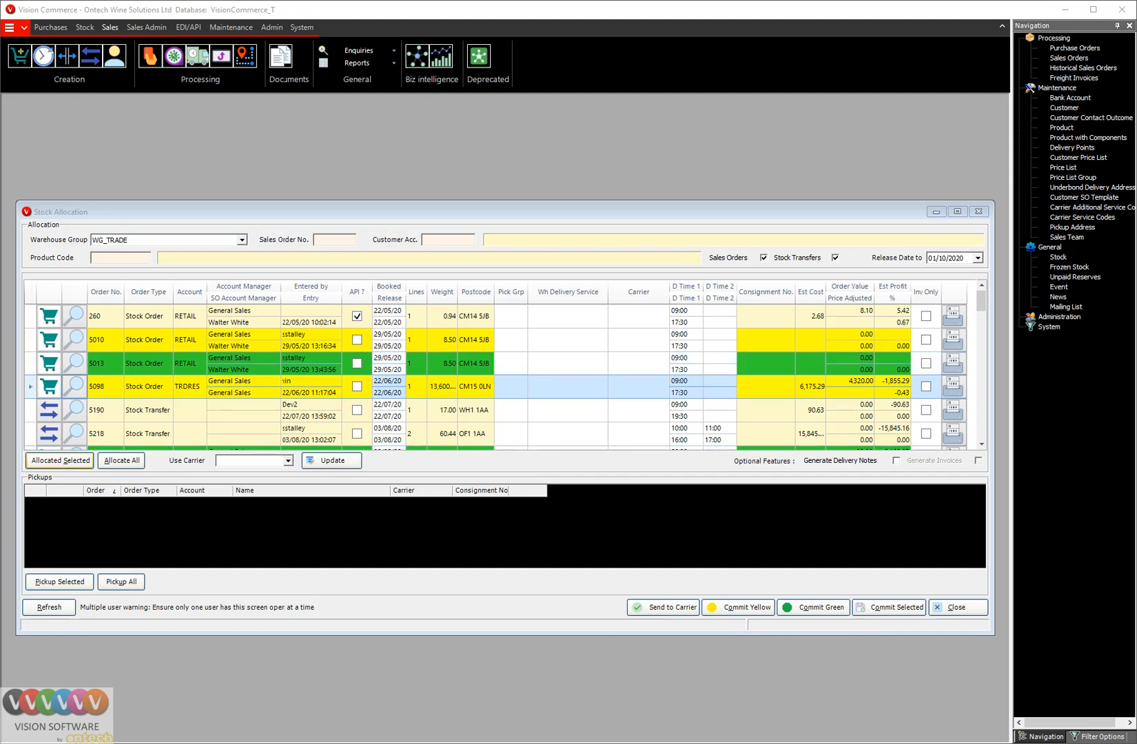
Commit the green orders, continuing without sending the carrier orders, and close the stock allocation form
{"action": "left_click", "coordinate": [813, 607]}
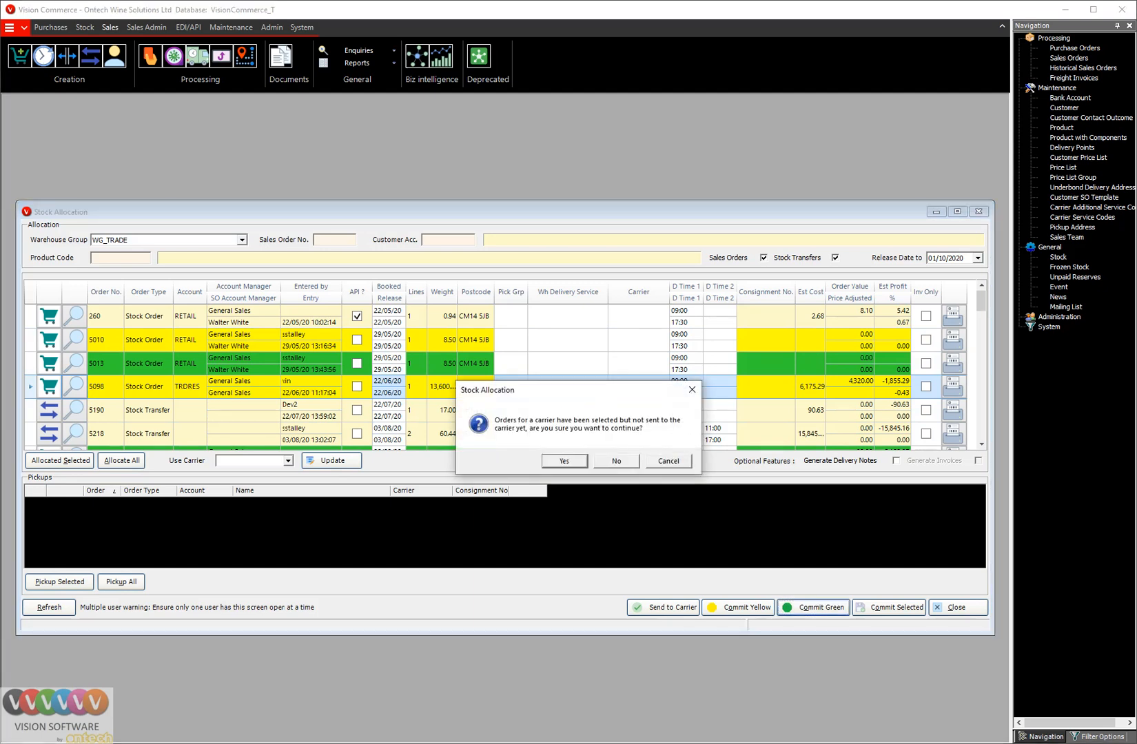
{"action": "left_click", "coordinate": [564, 461]}
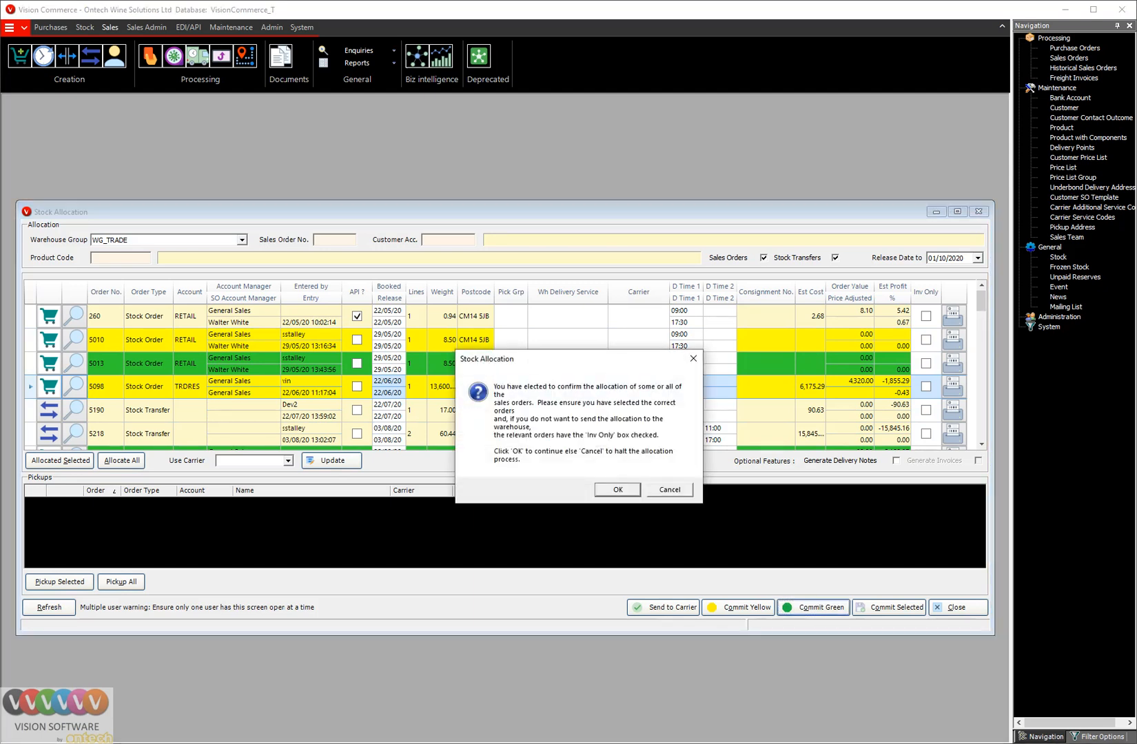
{"action": "left_click", "coordinate": [694, 359]}
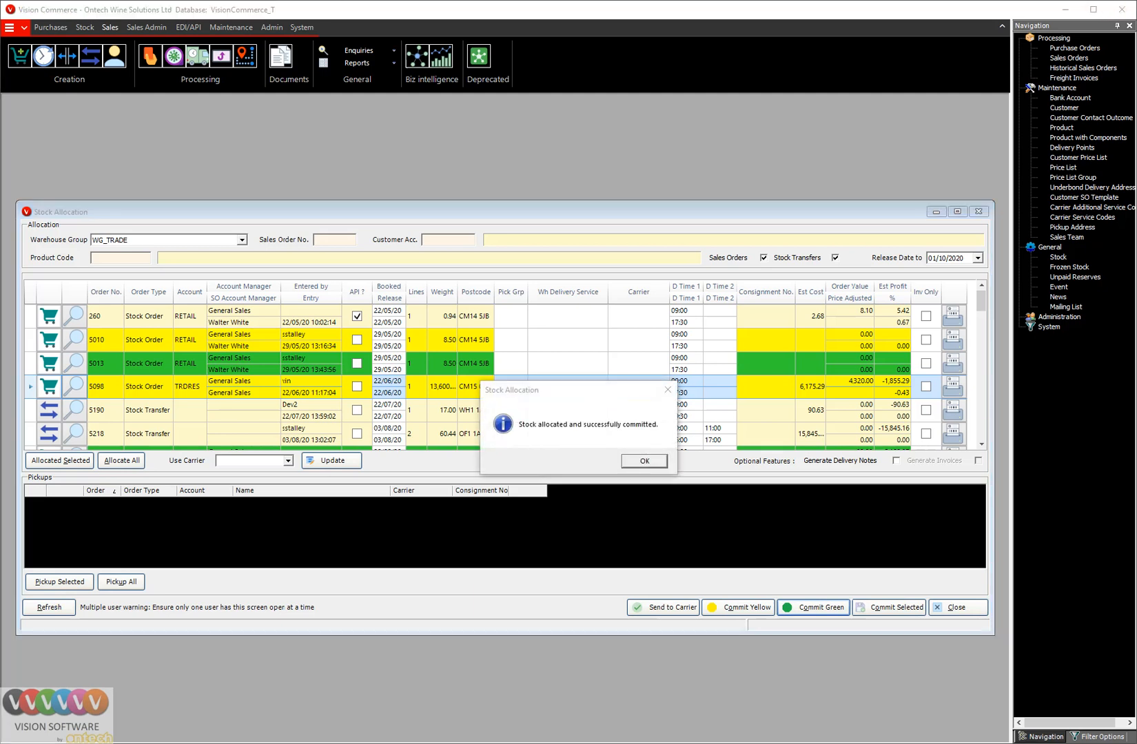
{"action": "key", "text": "Return"}
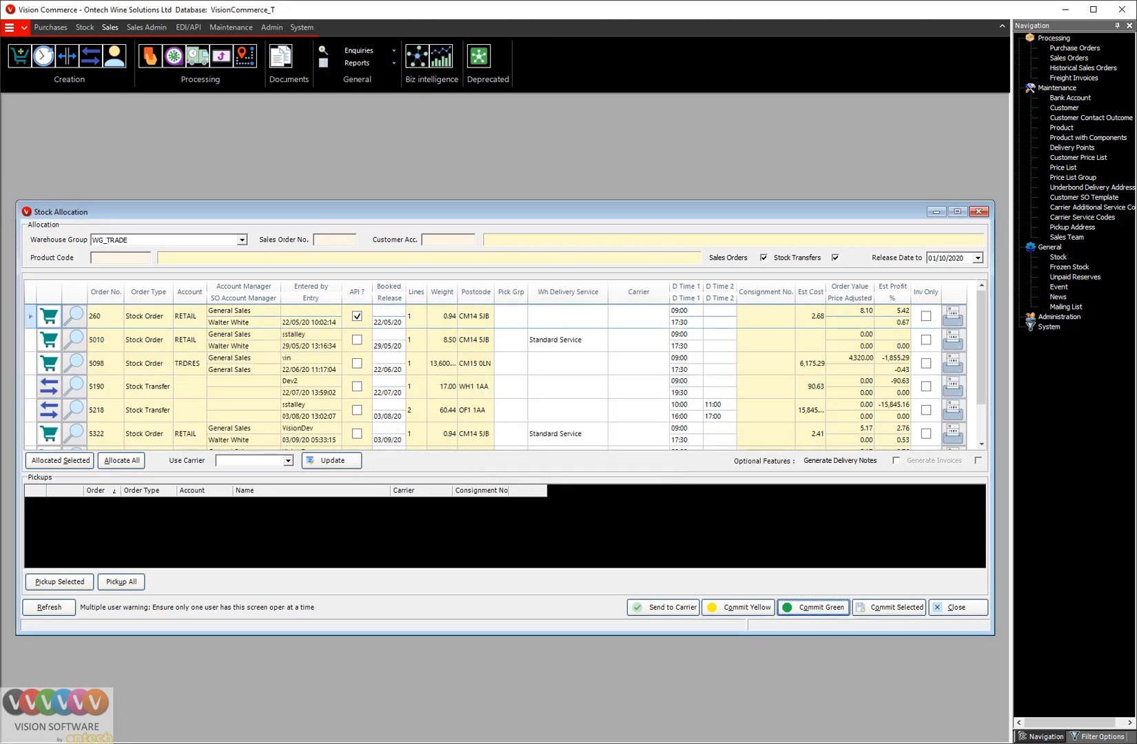
{"action": "left_click", "coordinate": [956, 607]}
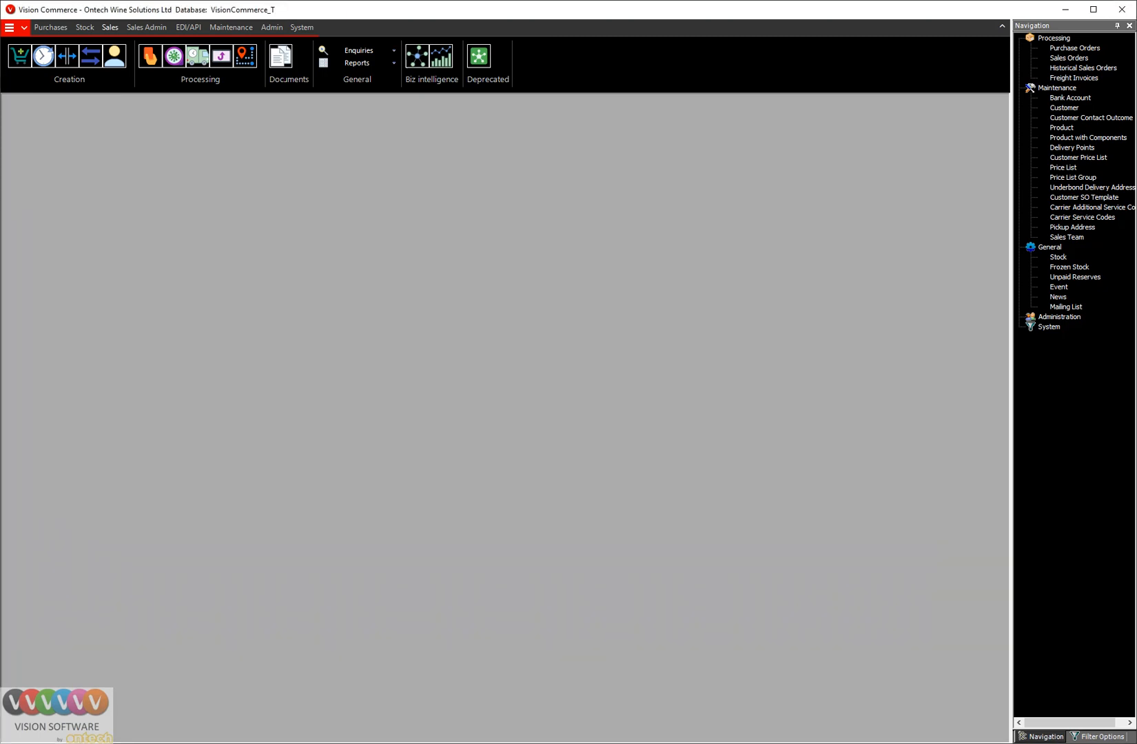
Open the warehouse submissions form and search for orders awaiting submission for warehouse group WG_TRADE
{"action": "left_click", "coordinate": [188, 27]}
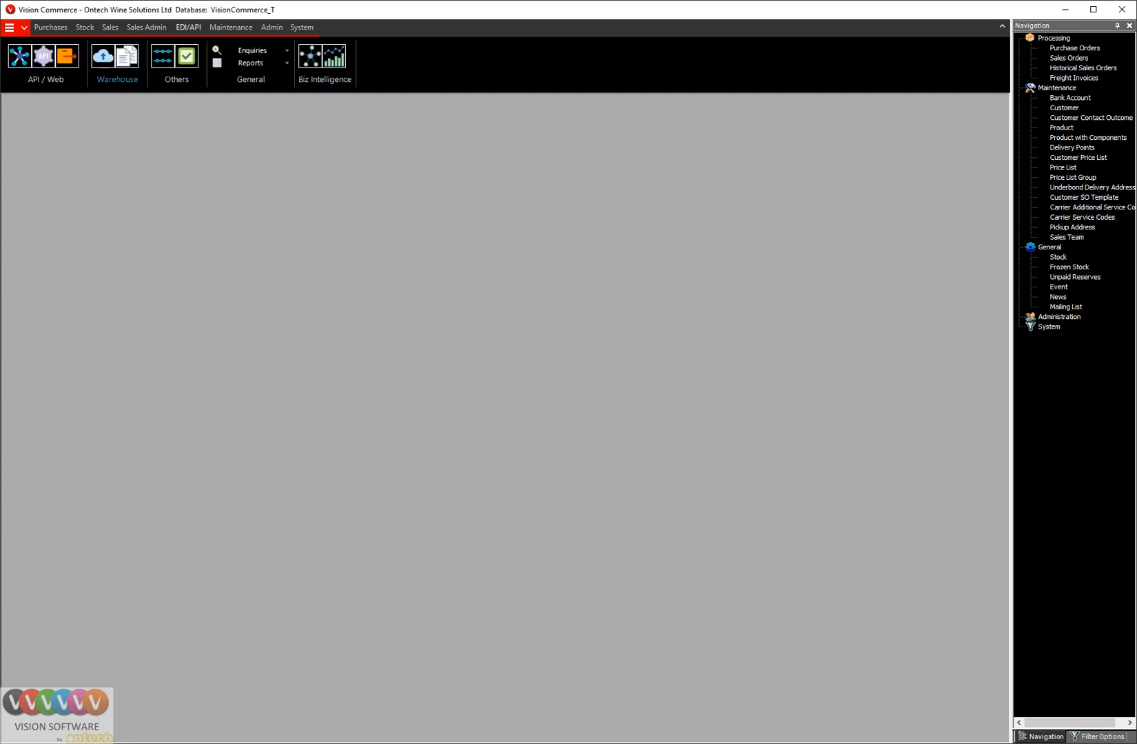
{"action": "left_click", "coordinate": [103, 58]}
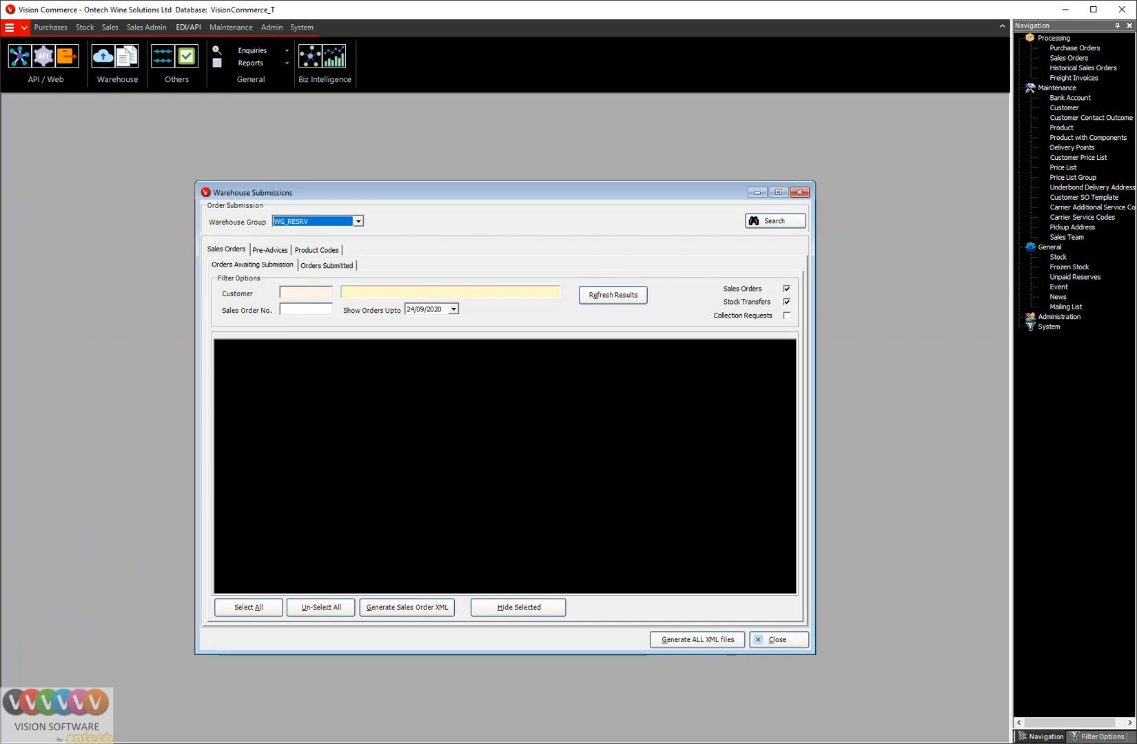
{"action": "left_click", "coordinate": [359, 222]}
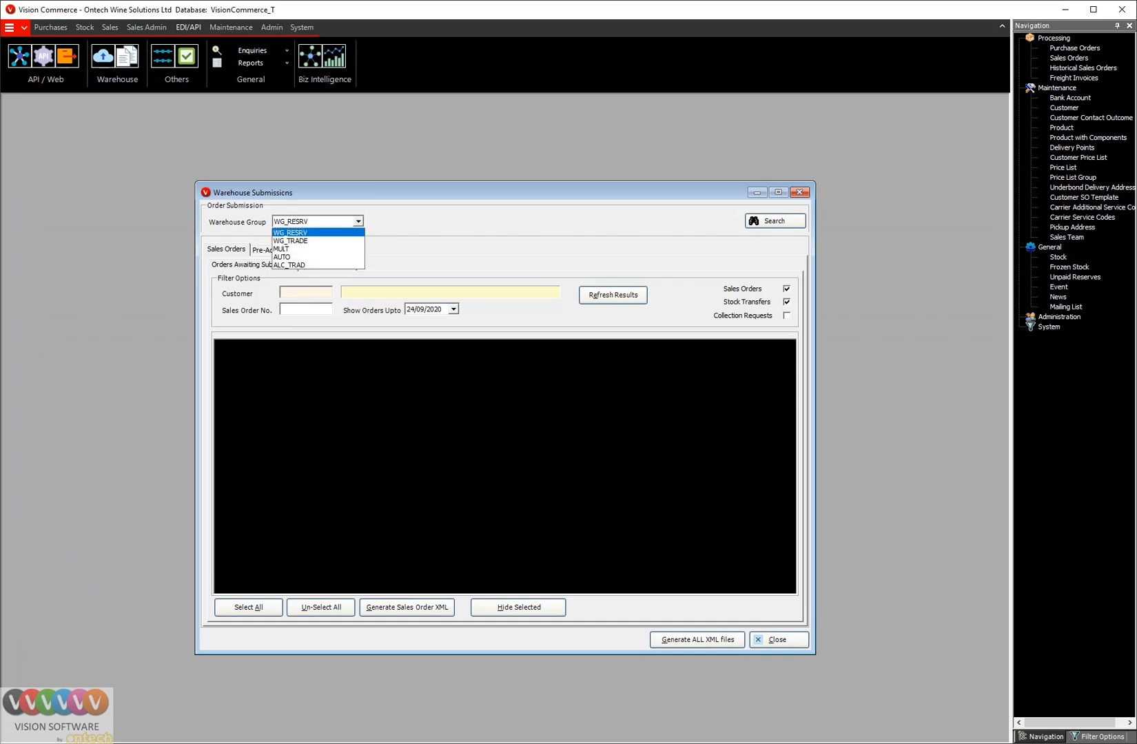
{"action": "left_click", "coordinate": [310, 240]}
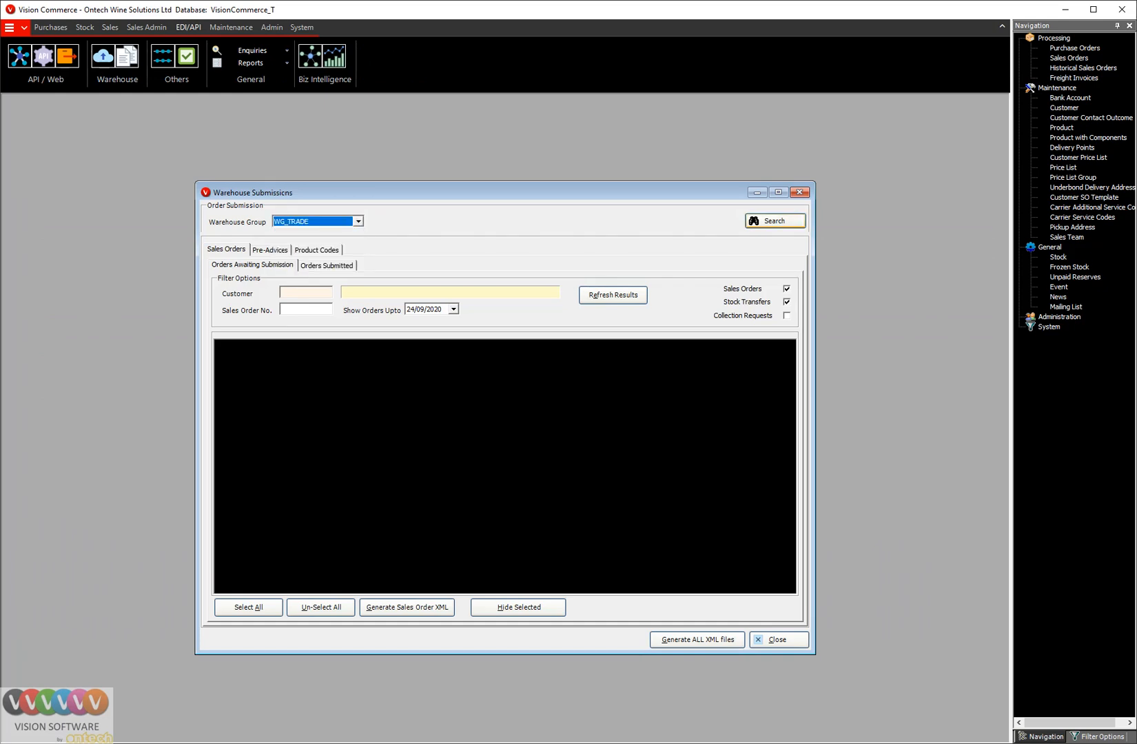
{"action": "left_click", "coordinate": [775, 221]}
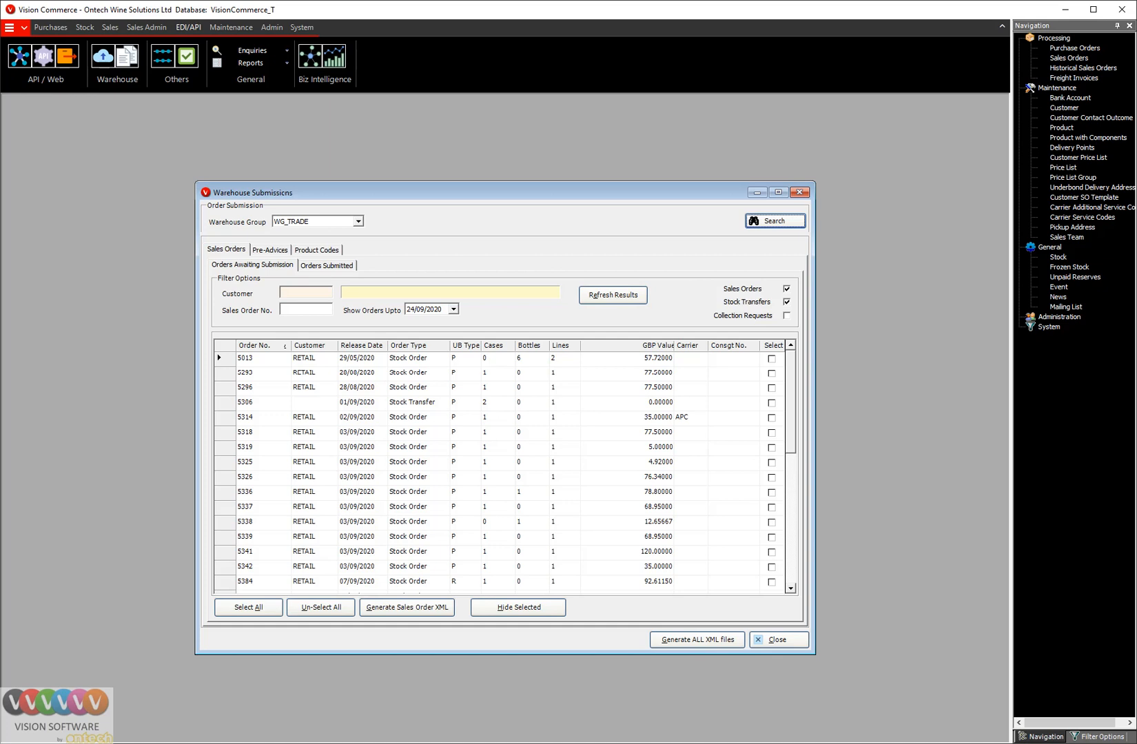
Mark all the orders awaiting submission and clear the whole selection again
{"action": "left_click", "coordinate": [771, 418]}
{"action": "left_click", "coordinate": [248, 608]}
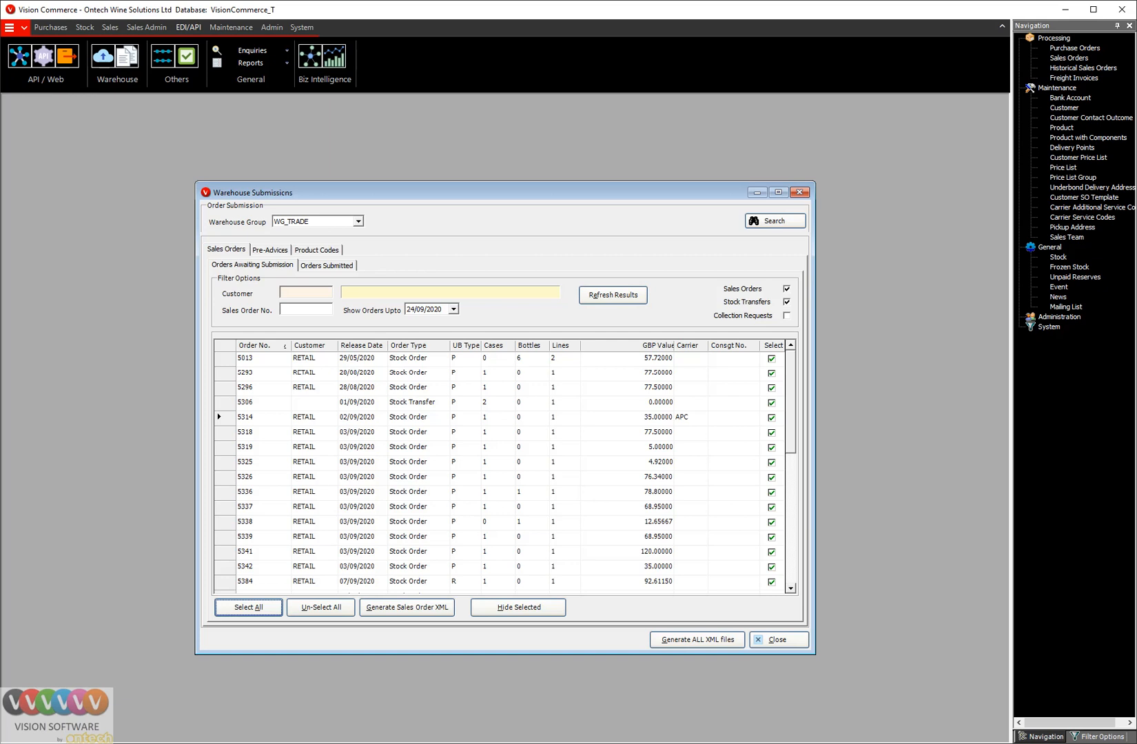
{"action": "left_click", "coordinate": [321, 607]}
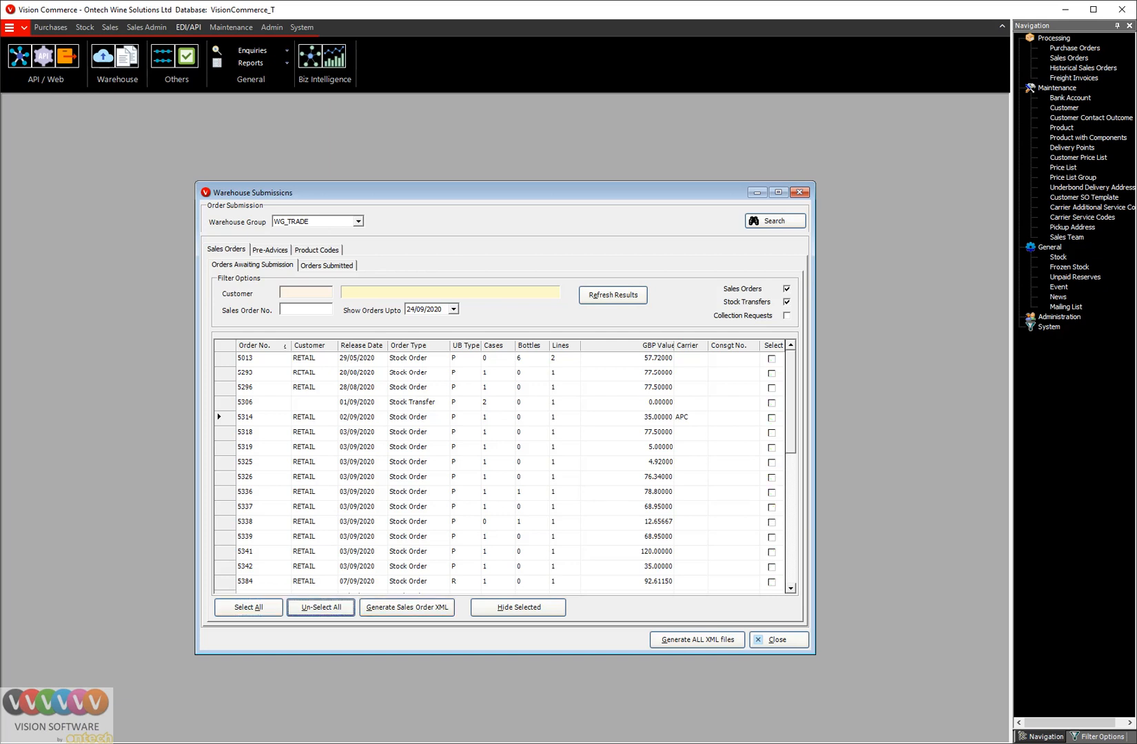
Generate the sales order XML for the first order in the list, also sending awaiting pre-advices and product codes to the warehouse
{"action": "left_click", "coordinate": [772, 359]}
{"action": "left_click", "coordinate": [407, 607]}
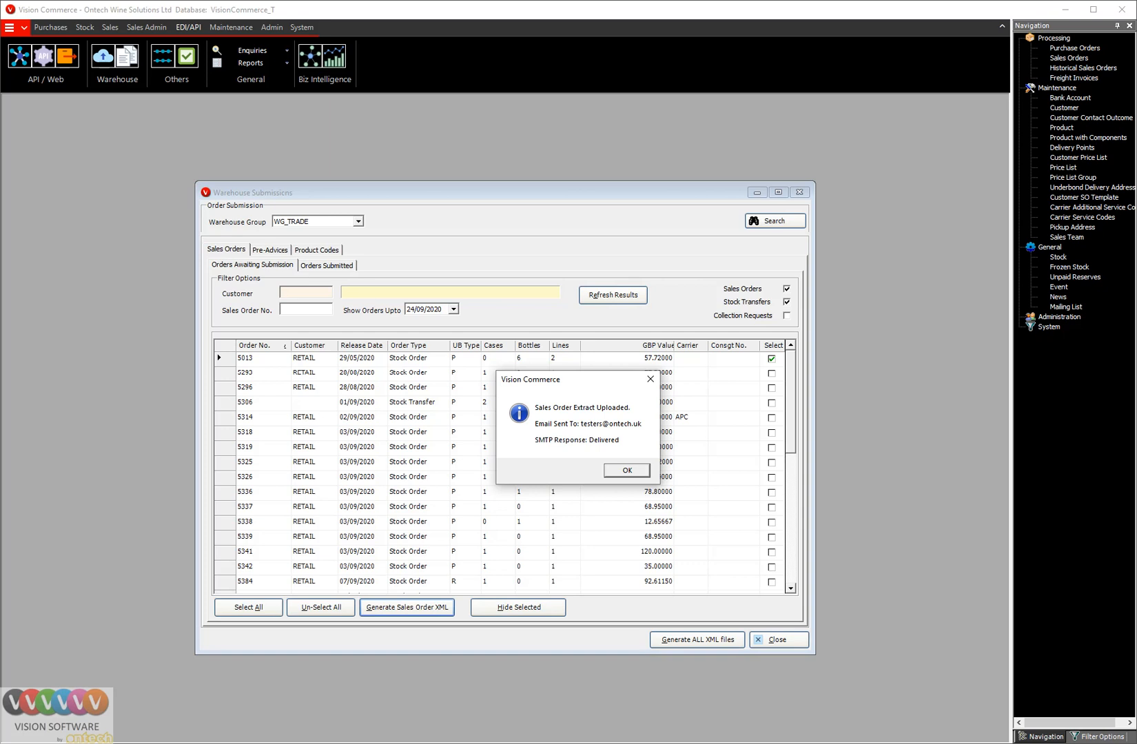
{"action": "key", "text": "Return"}
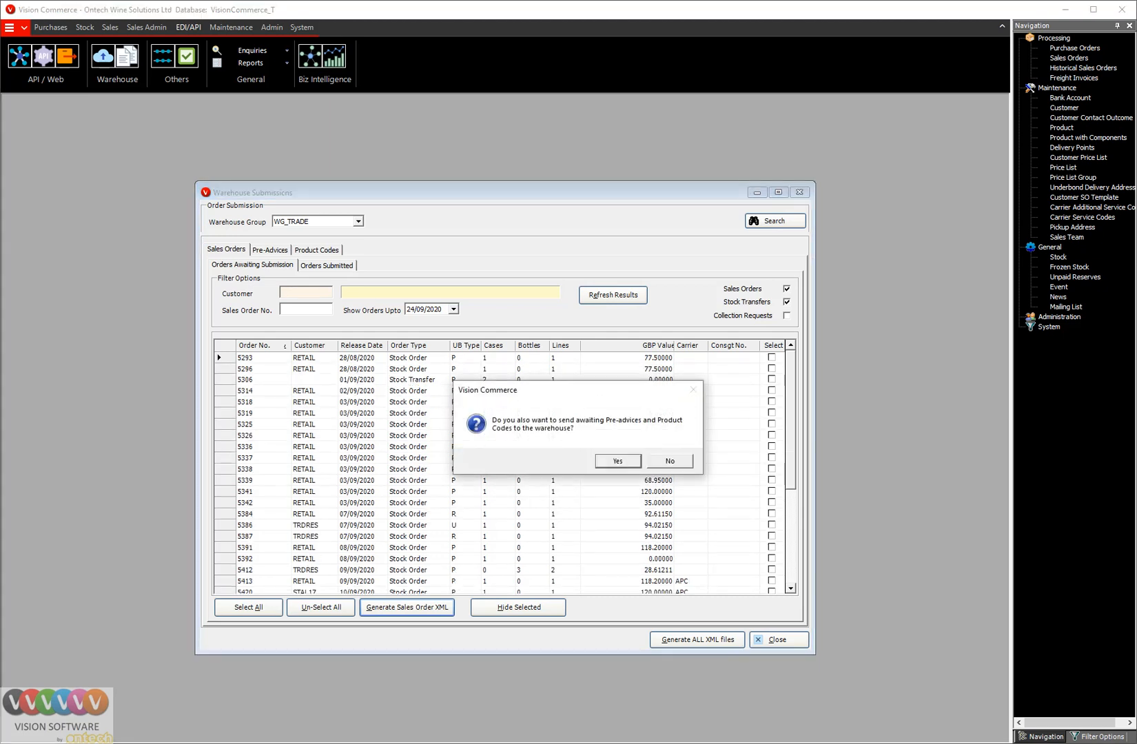
{"action": "key", "text": "Return"}
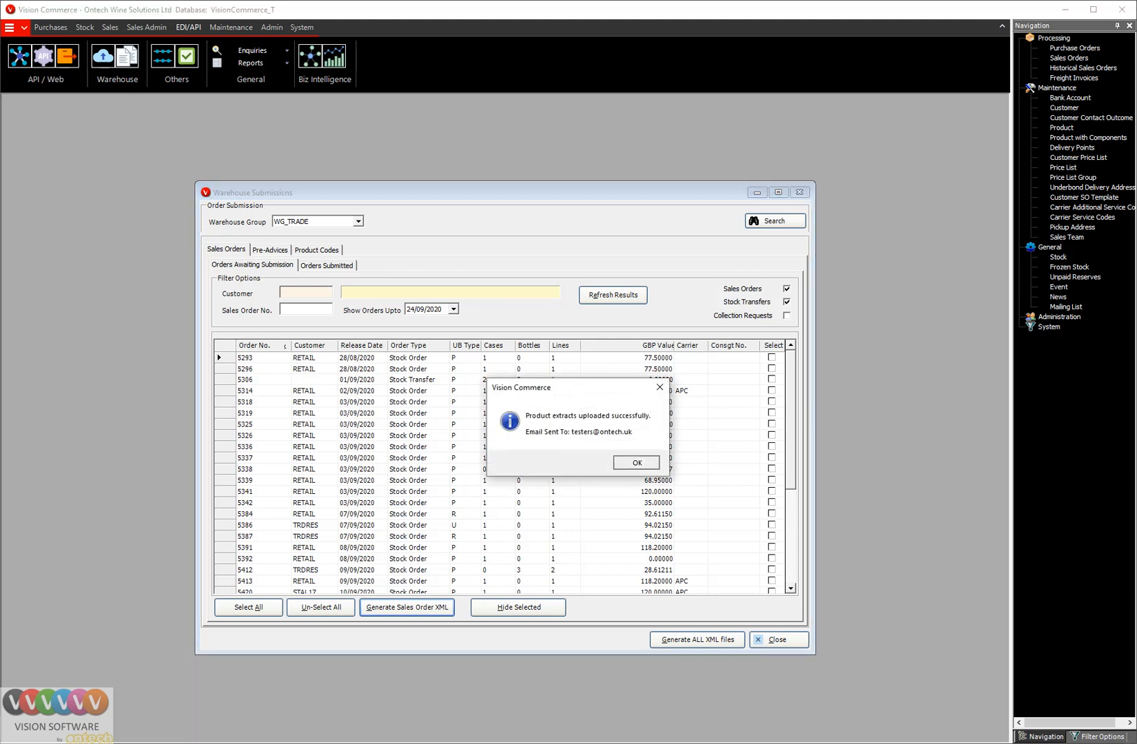
{"action": "key", "text": "Return"}
Review the submitted orders in the 26-Aug-2020 16:08:25 submission and close the warehouse submissions form
{"action": "left_click", "coordinate": [327, 265]}
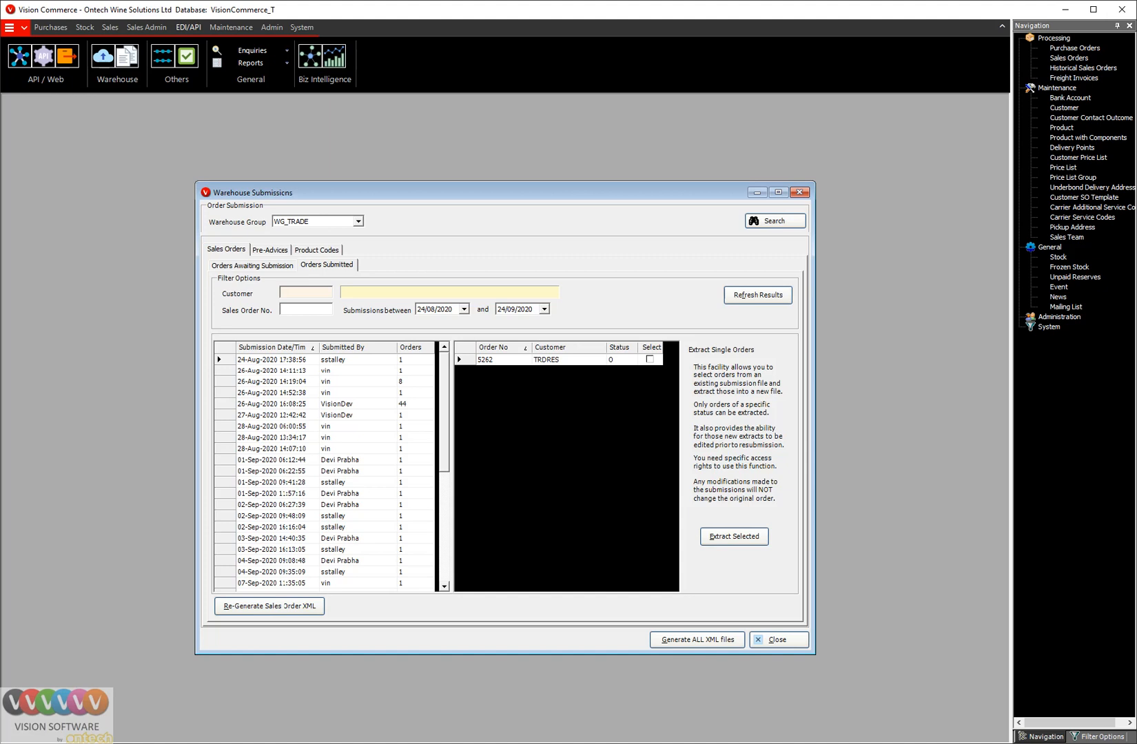
{"action": "left_click", "coordinate": [276, 403]}
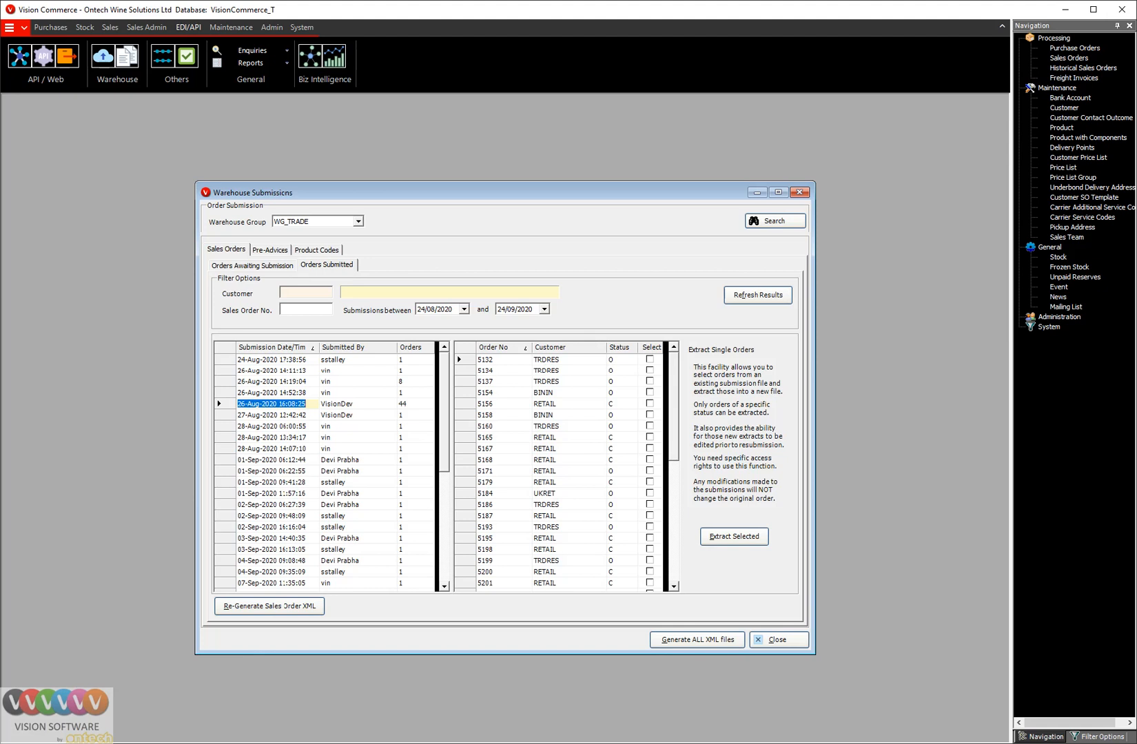
{"action": "left_click_drag", "start_coordinate": [674, 407], "coordinate": [673, 528]}
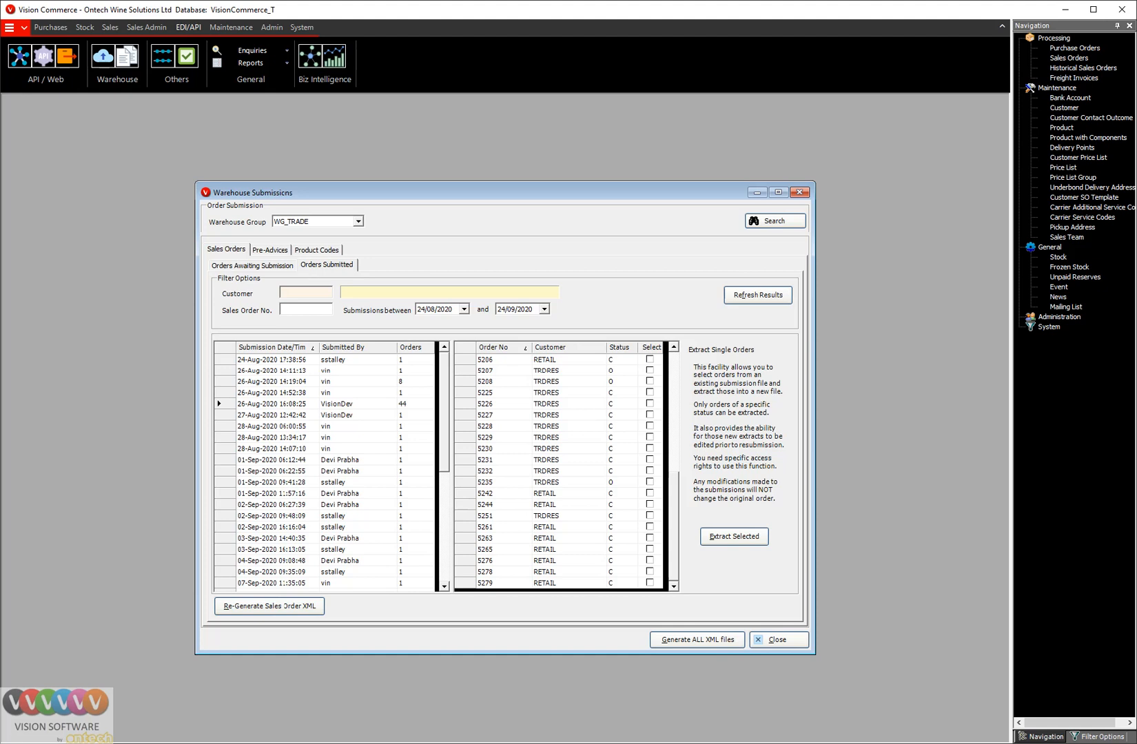
{"action": "scroll", "coordinate": [565, 472], "scroll_direction": "up", "scroll_amount": 8}
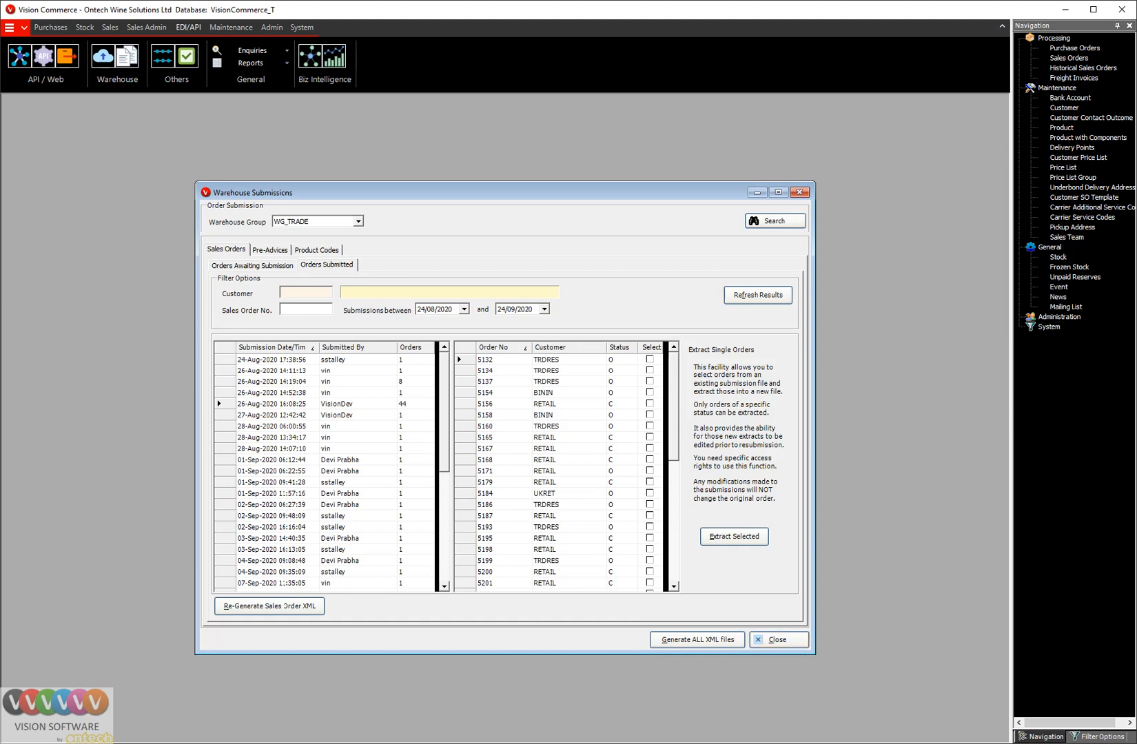
{"action": "left_click", "coordinate": [777, 639]}
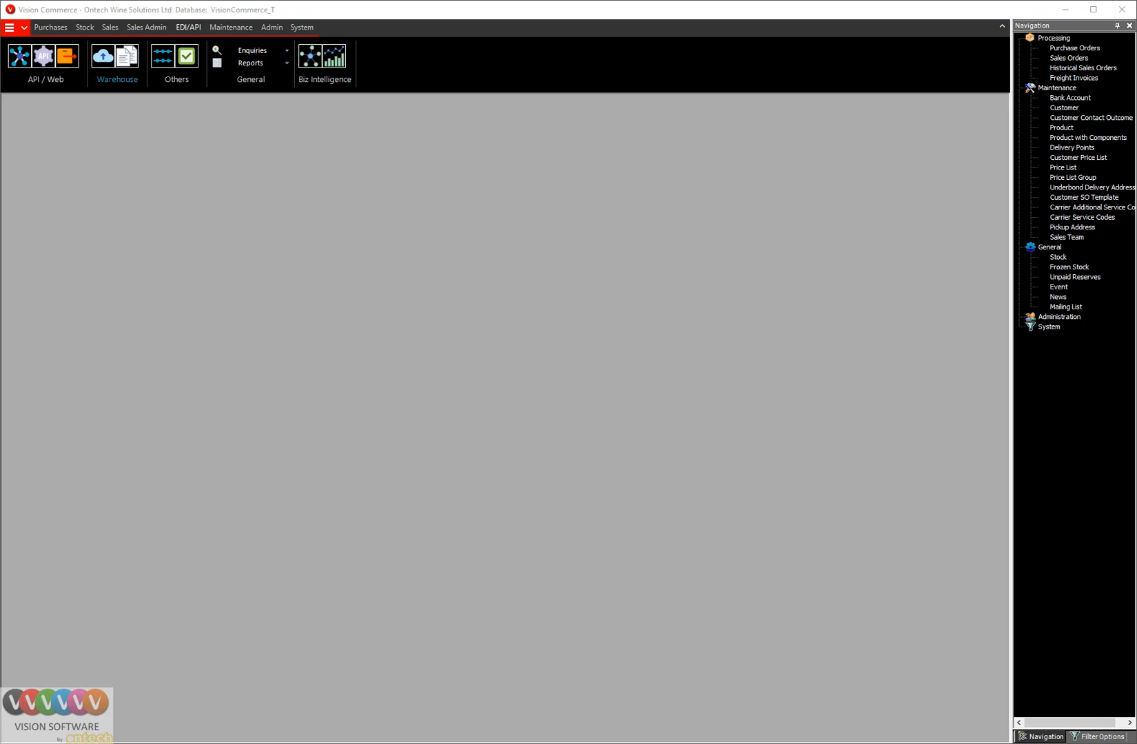
Open the SOP documents and filter the pending delivery notes by warehouse group XGp - Office
{"action": "left_click", "coordinate": [109, 27]}
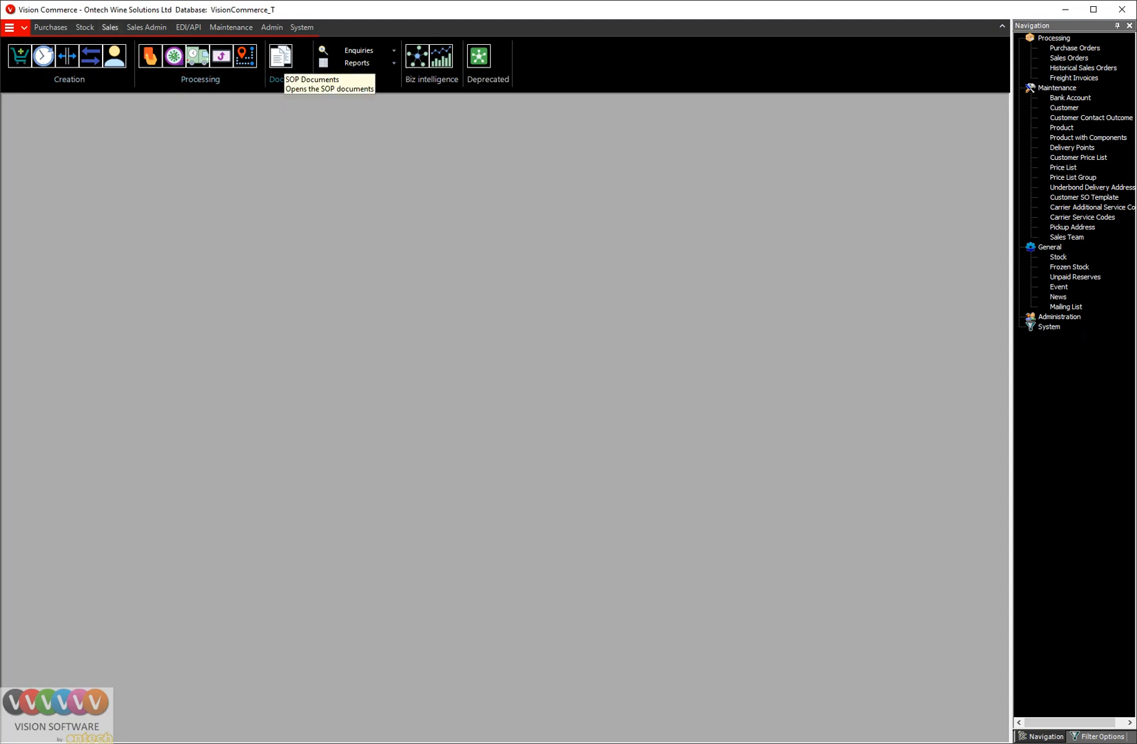
{"action": "left_click", "coordinate": [281, 57]}
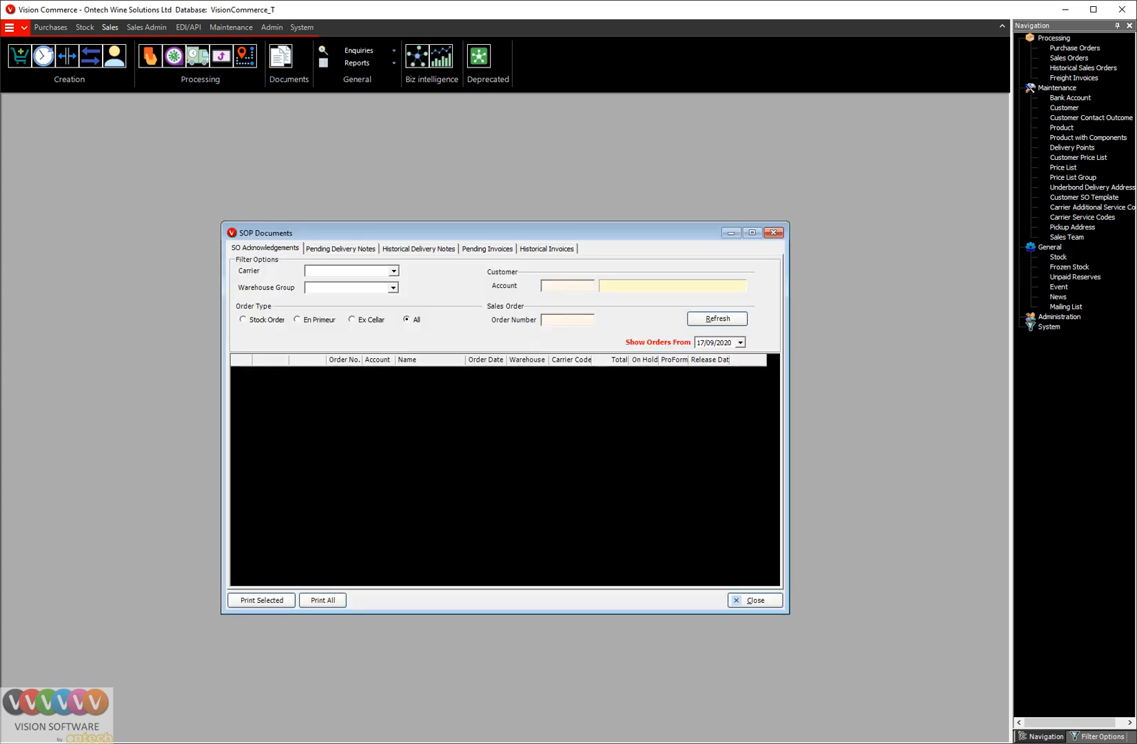
{"action": "left_click", "coordinate": [341, 249]}
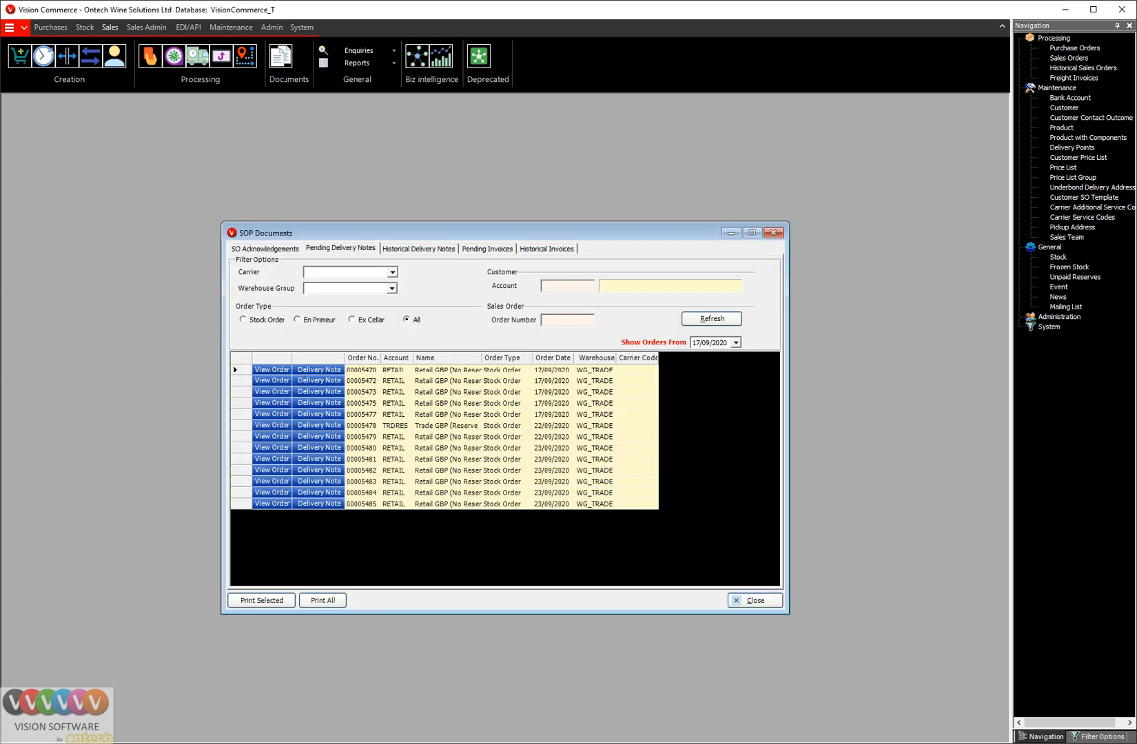
{"action": "left_click", "coordinate": [392, 289]}
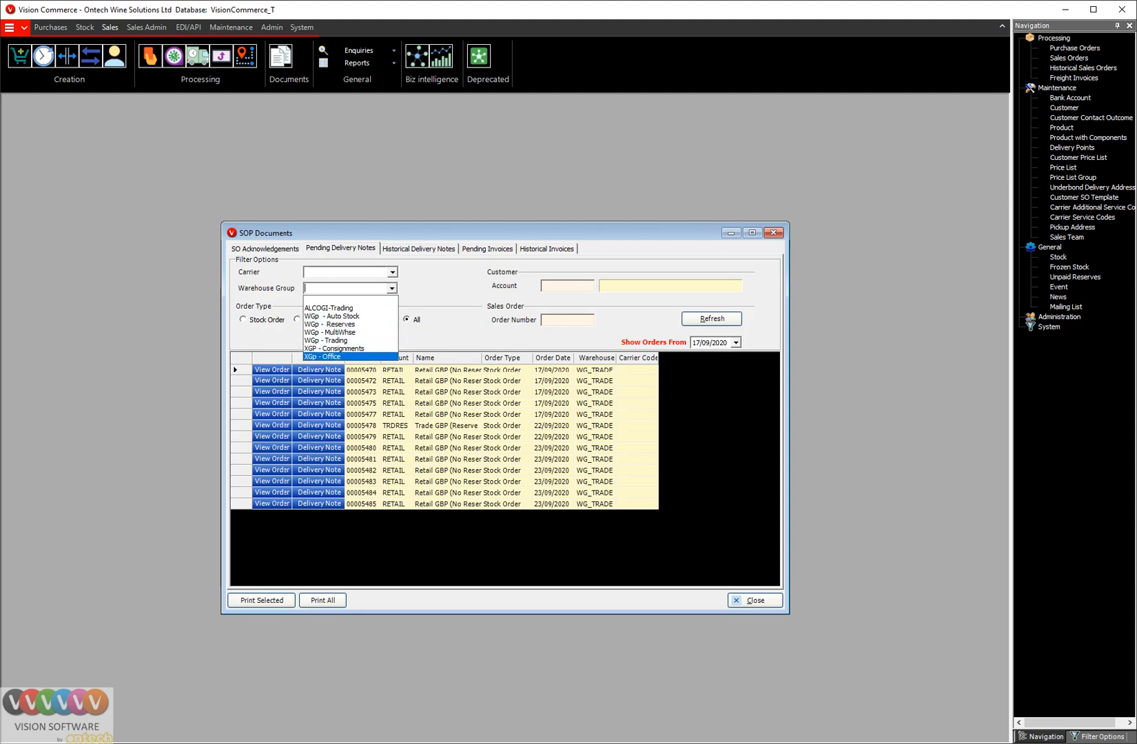
{"action": "key", "text": "Return"}
{"action": "left_click", "coordinate": [712, 319]}
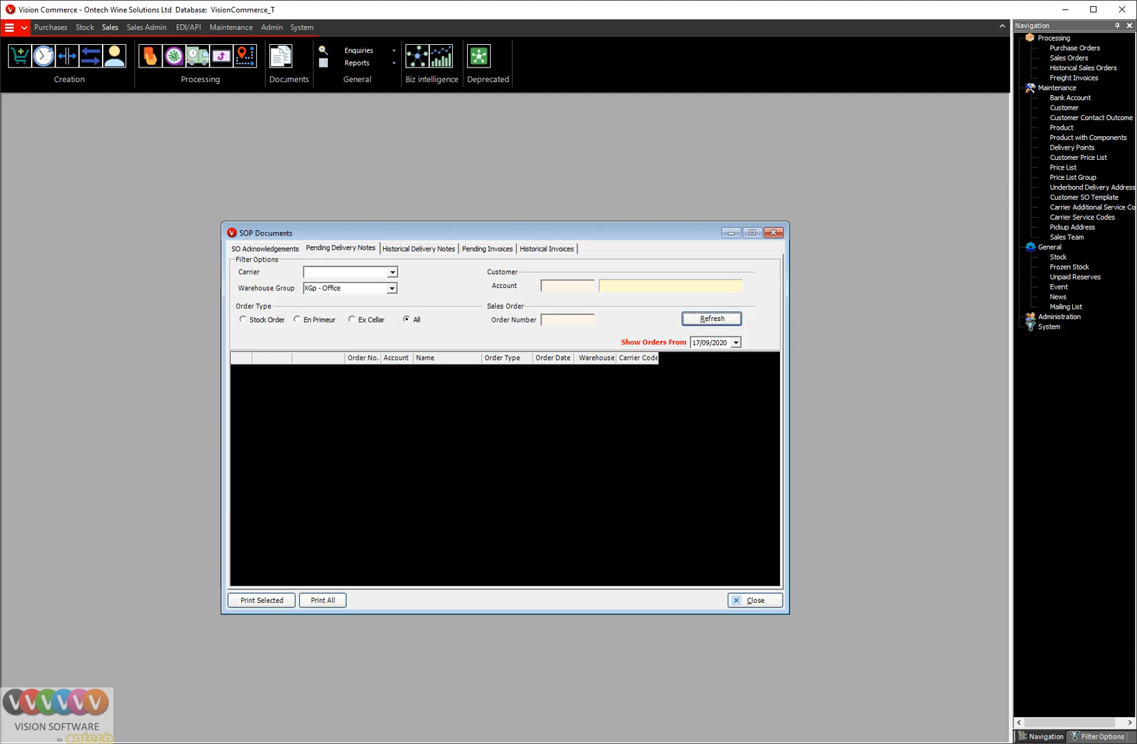